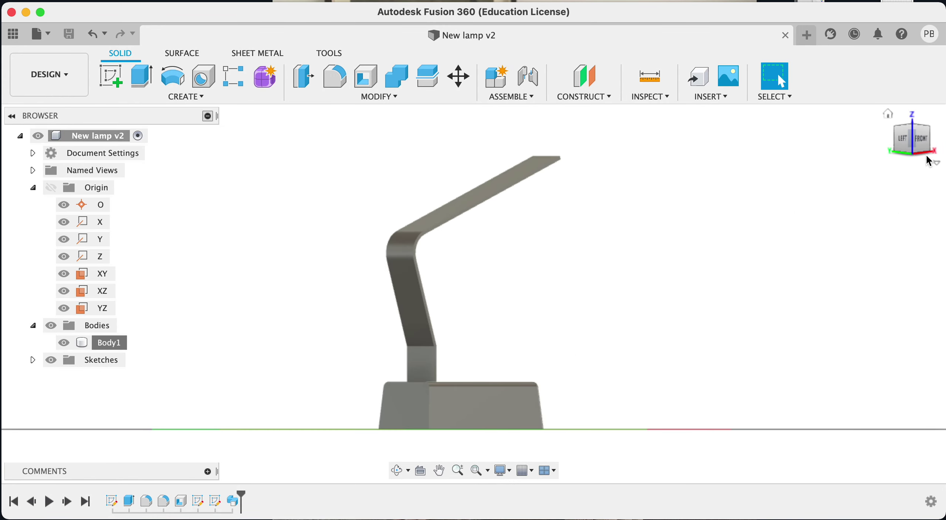
Step: Orient the lamp model to a straight-on front view using the ViewCube's FRONT face
click(923, 139)
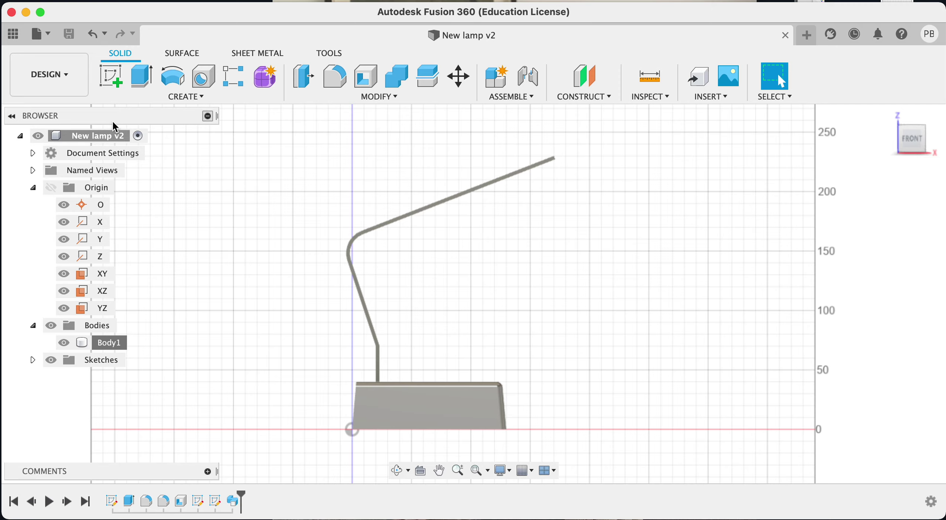
Step: Create a new drawing from the lamp design on an A4 (297mm x 210mm) sheet
click(66, 78)
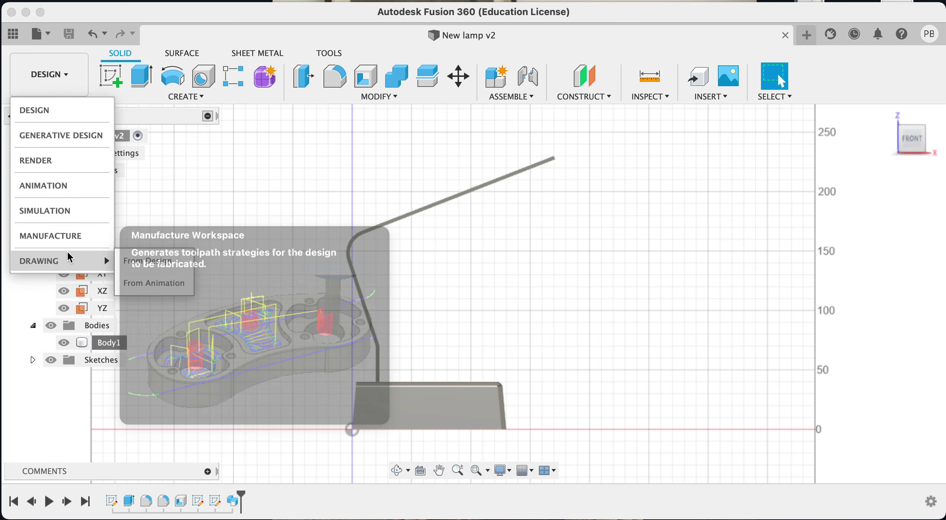
mouse_move(68, 259)
click(147, 263)
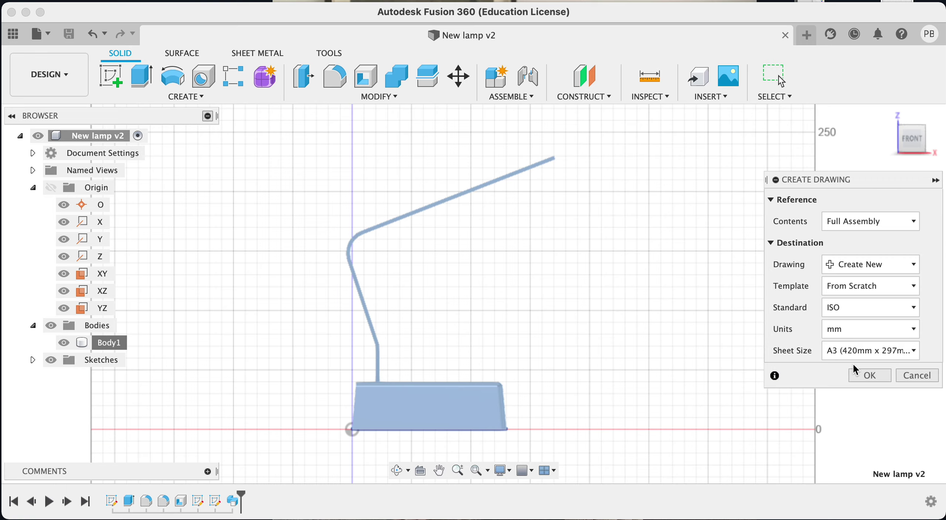
click(915, 357)
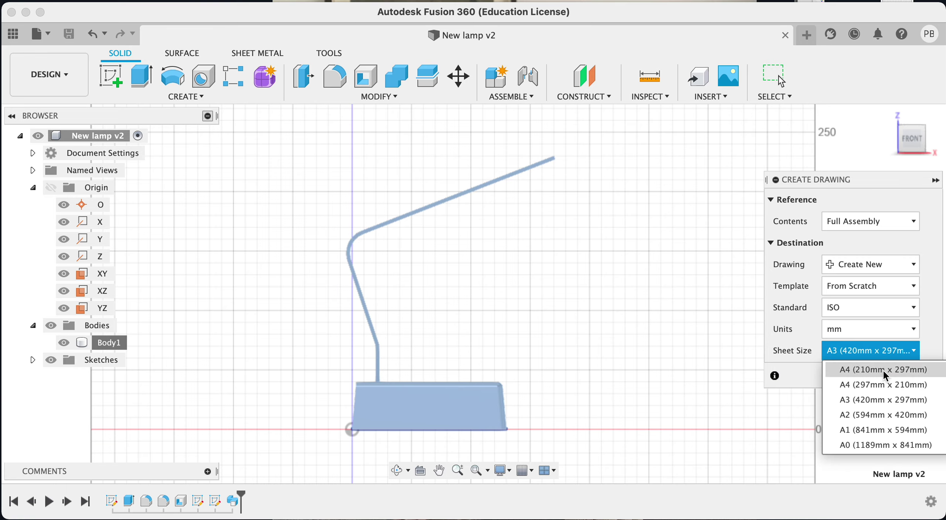
click(883, 384)
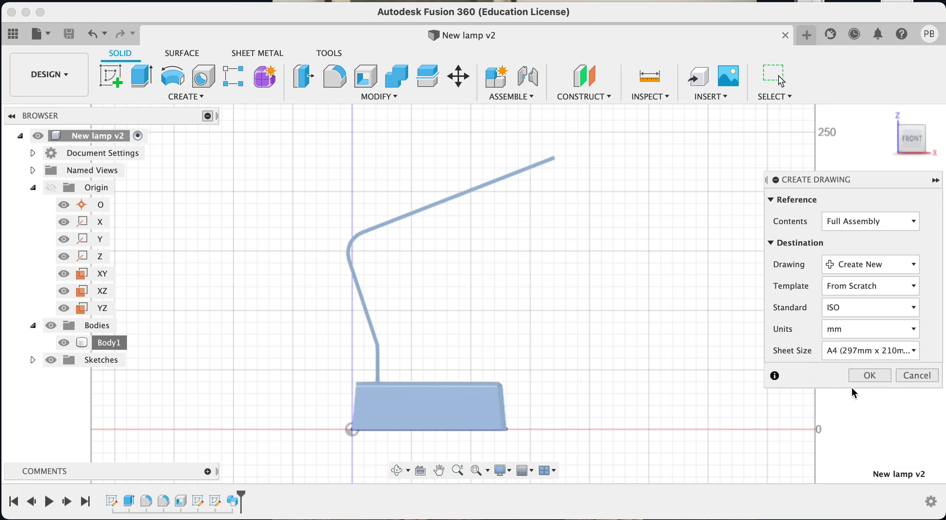
click(870, 375)
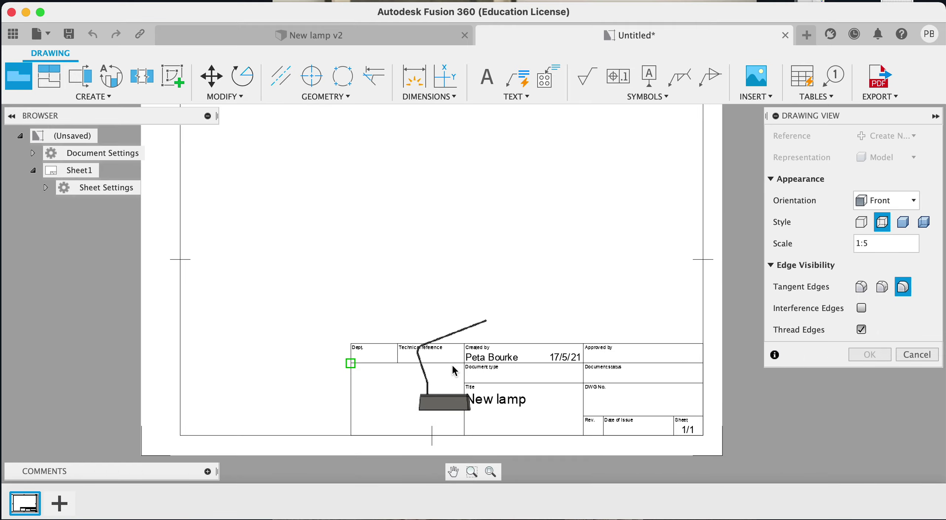
Step: Cancel the pending base view and zoom around the empty sheet
key(Escape)
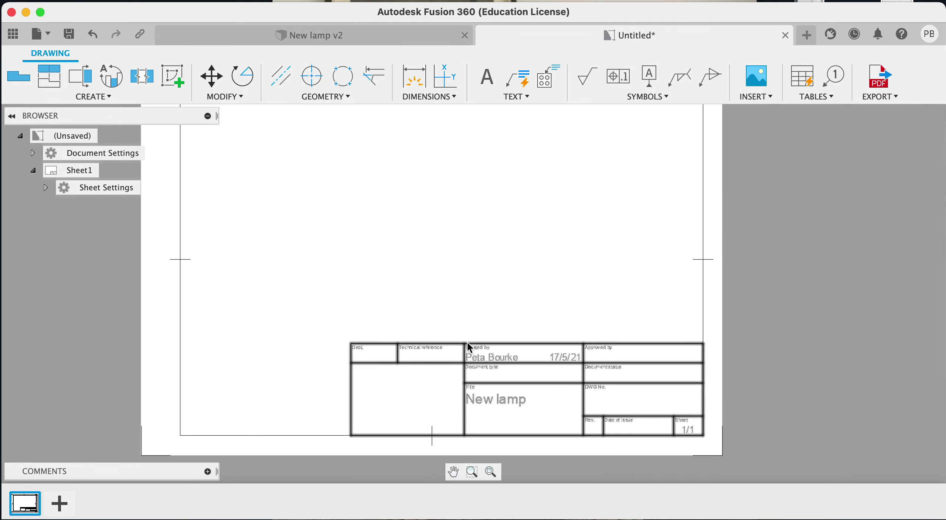
scroll(468, 346, up, 3)
scroll(468, 346, down, 4)
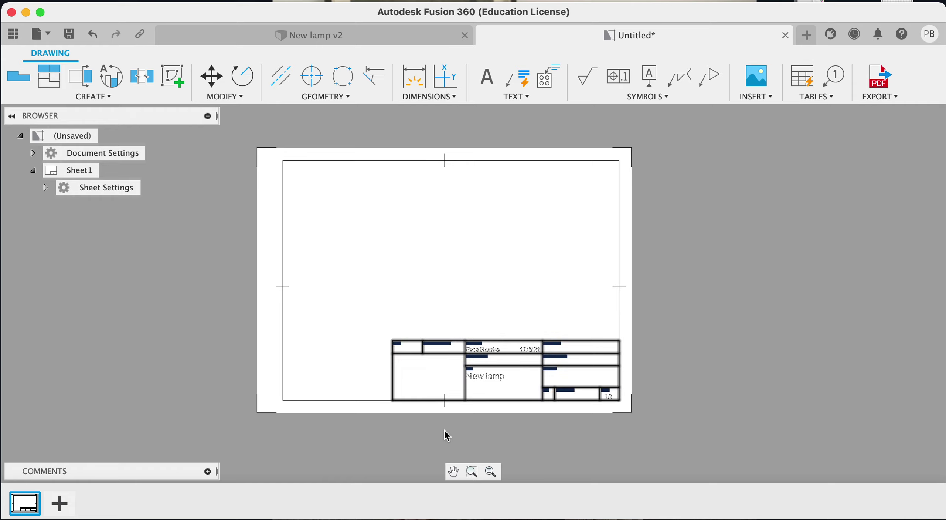
scroll(481, 376, up, 2)
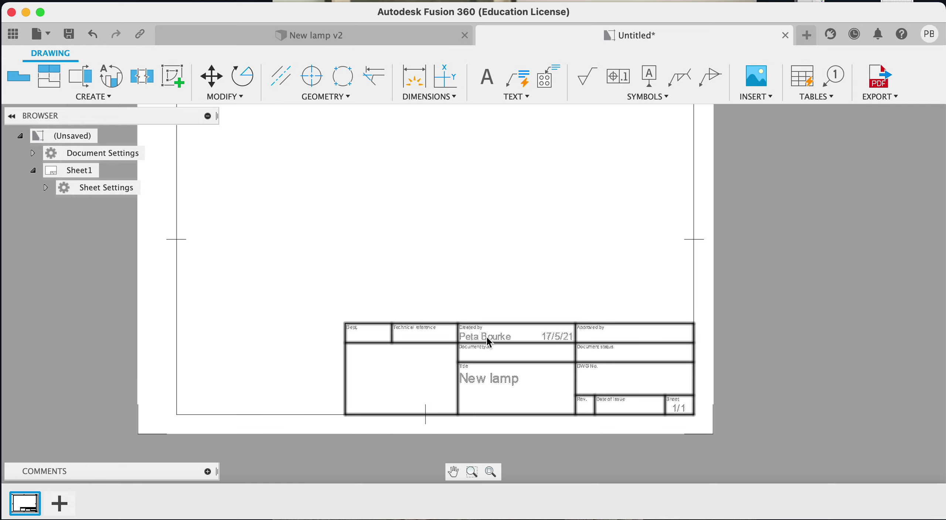
scroll(501, 347, up, 2)
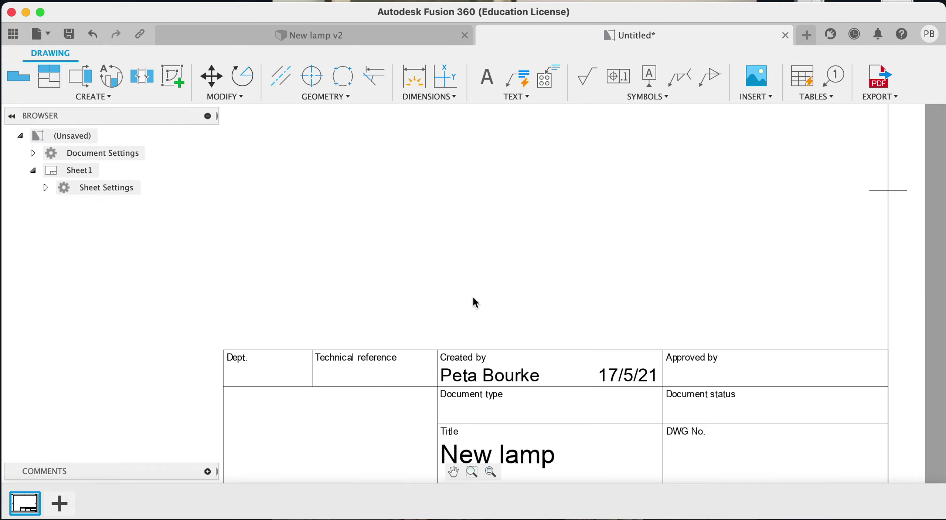
scroll(473, 302, down, 8)
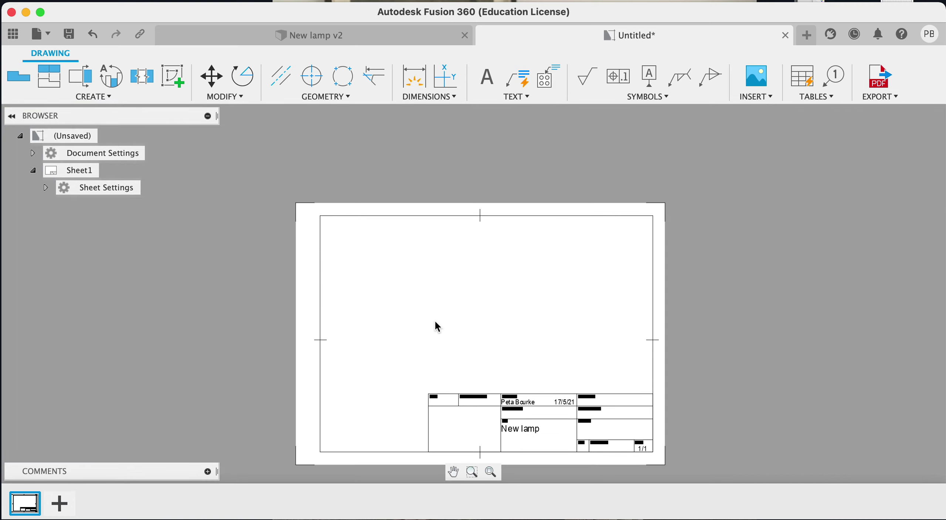
scroll(436, 326, up, 1)
scroll(437, 295, down, 3)
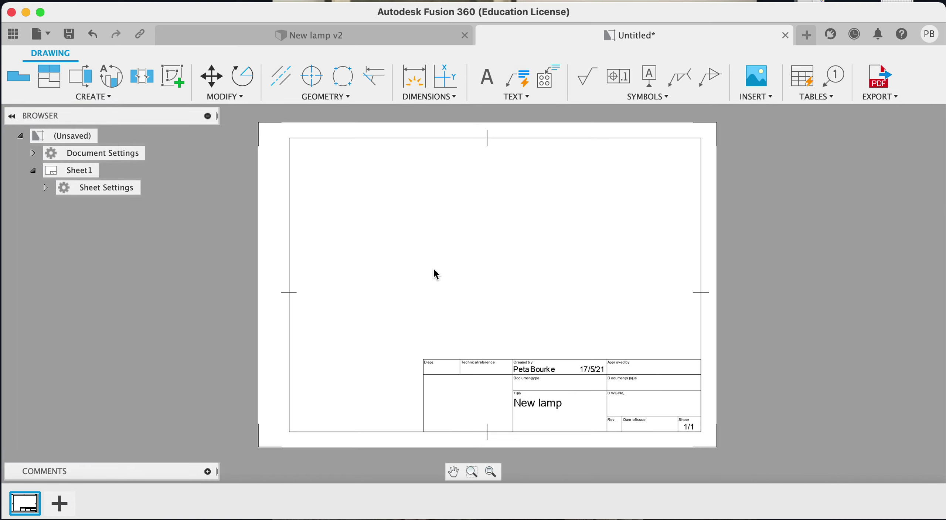
Step: Delete the title block, undo to restore it, and restart the base view
click(489, 361)
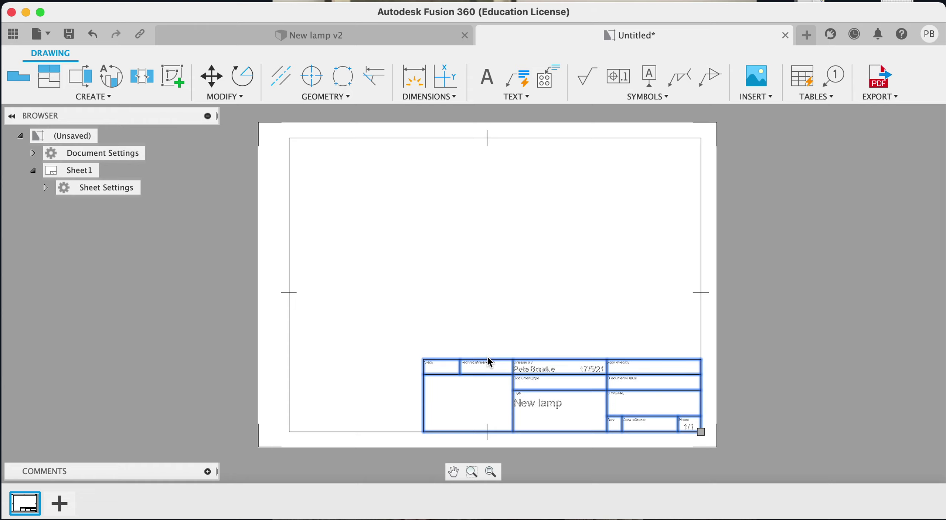
key(Delete)
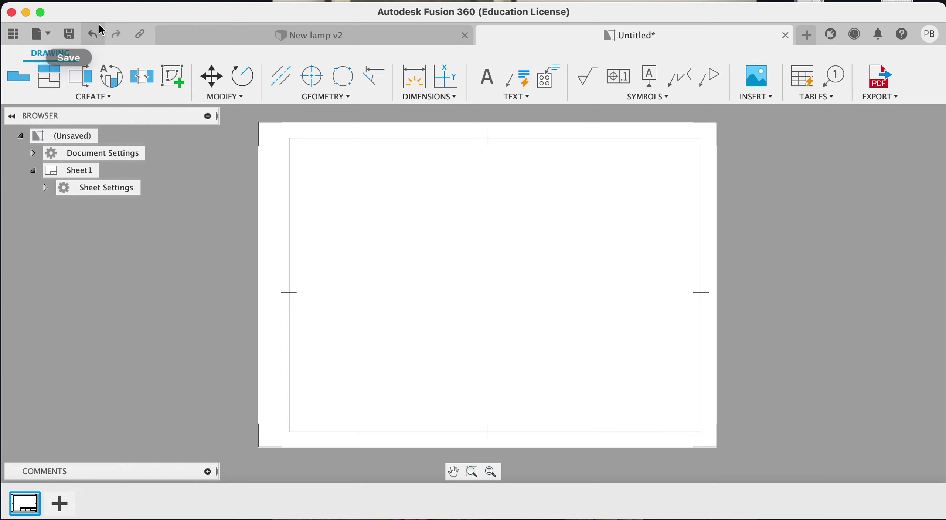
click(92, 34)
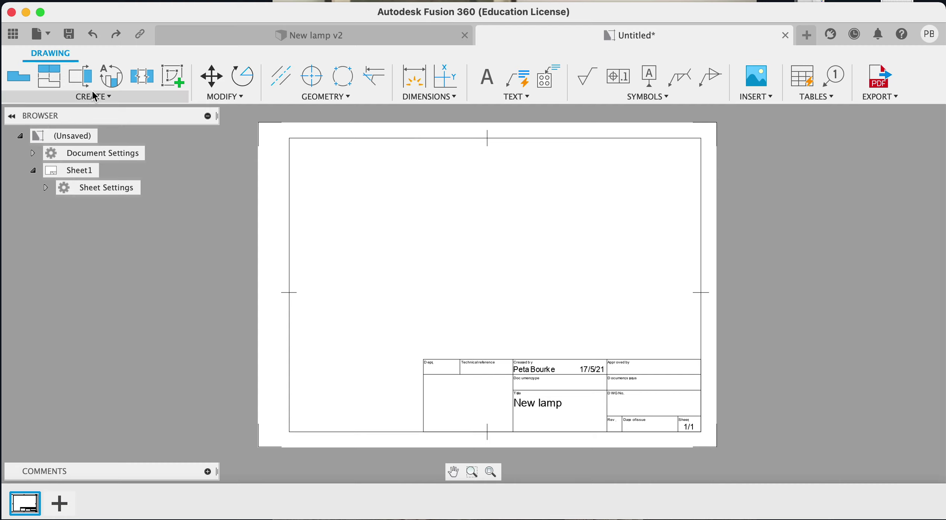
click(29, 81)
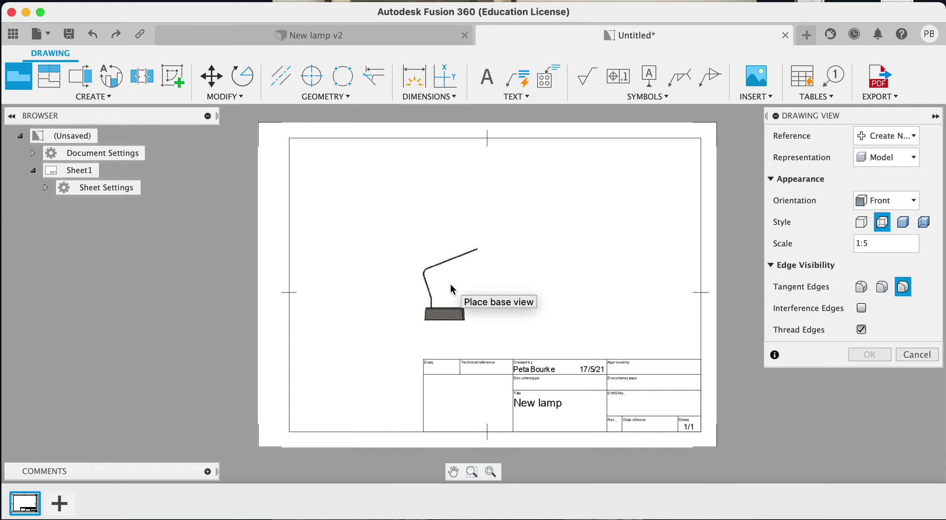
Step: Place the 1:5 front base view left of the sheet centre and dismiss the permission prompt
click(452, 288)
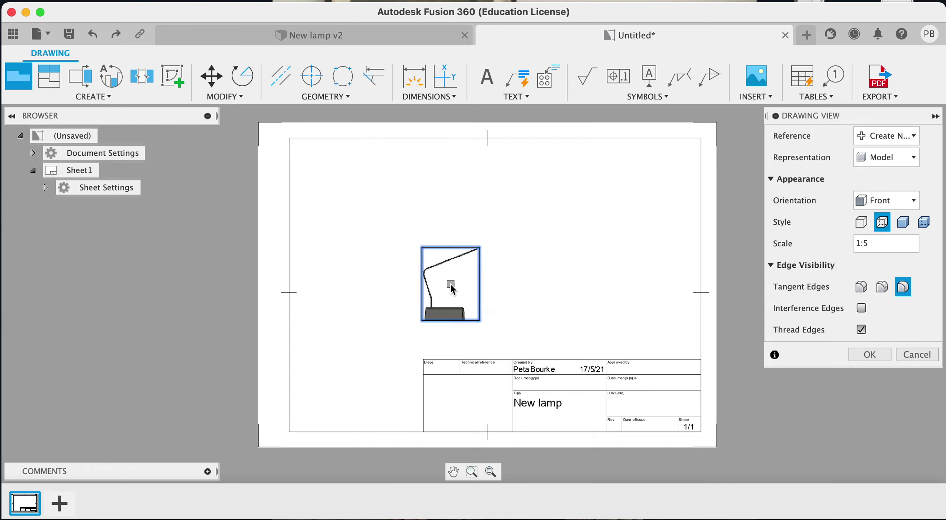
right_click(451, 288)
click(503, 285)
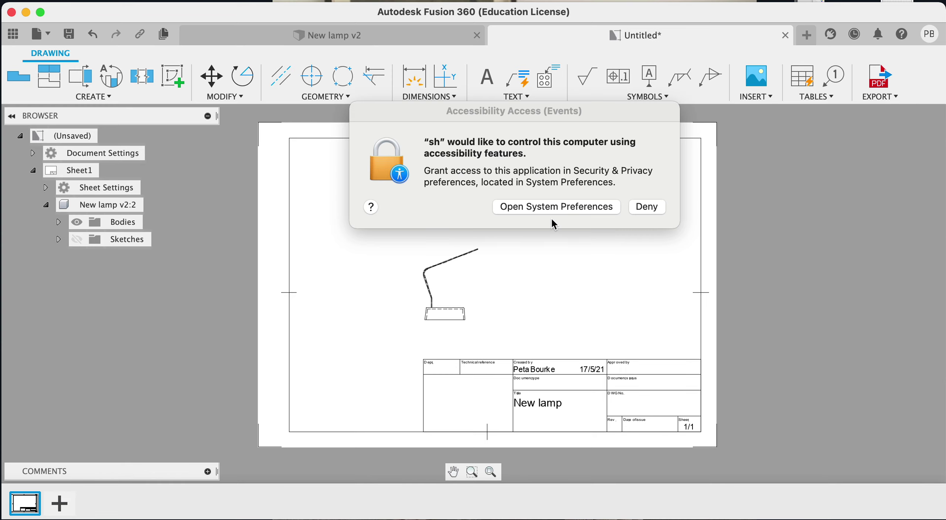
click(646, 207)
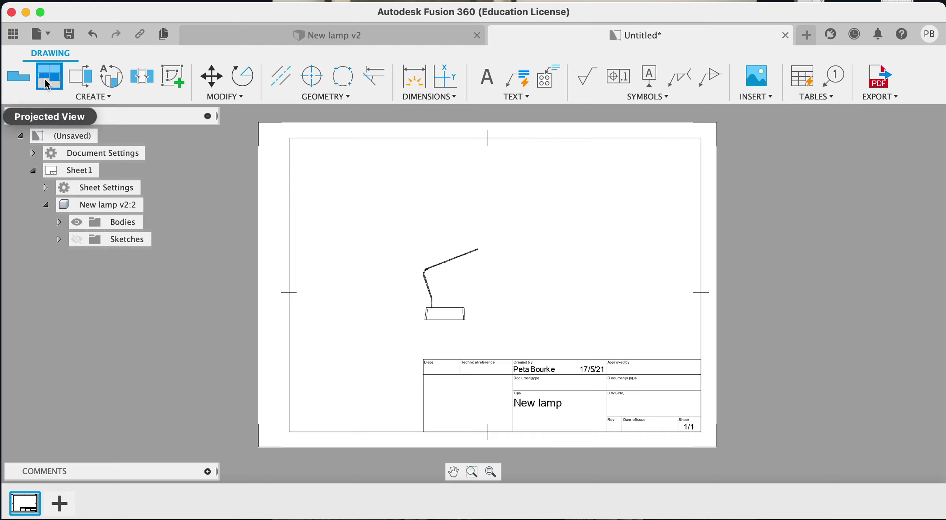
Step: Project a top view above the front view
click(47, 82)
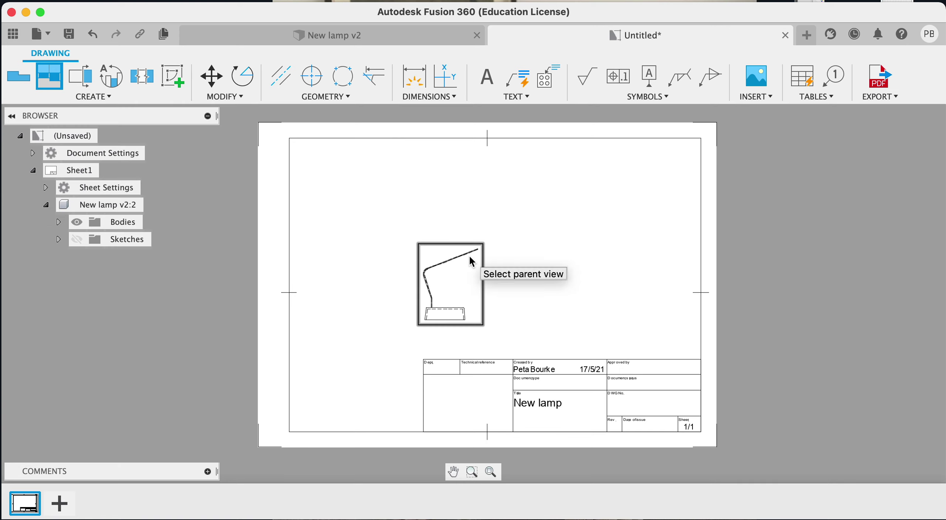
click(469, 258)
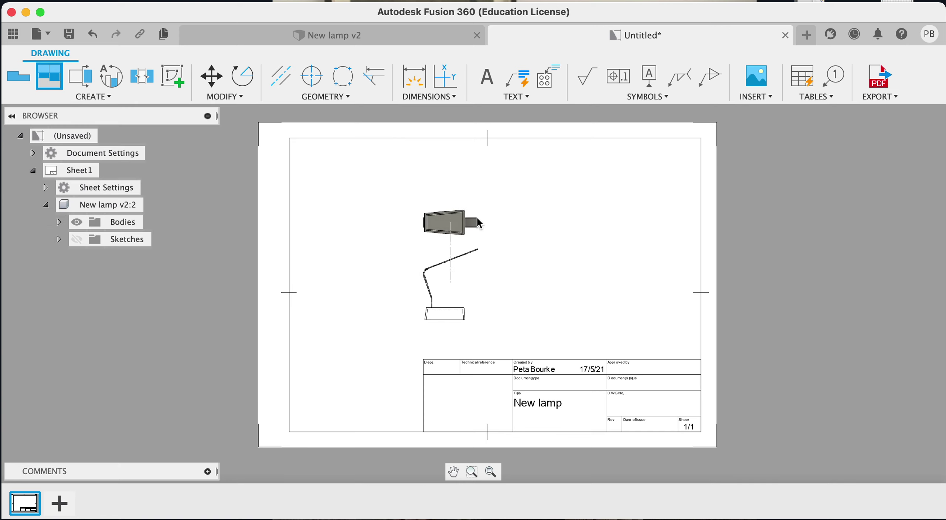
click(476, 193)
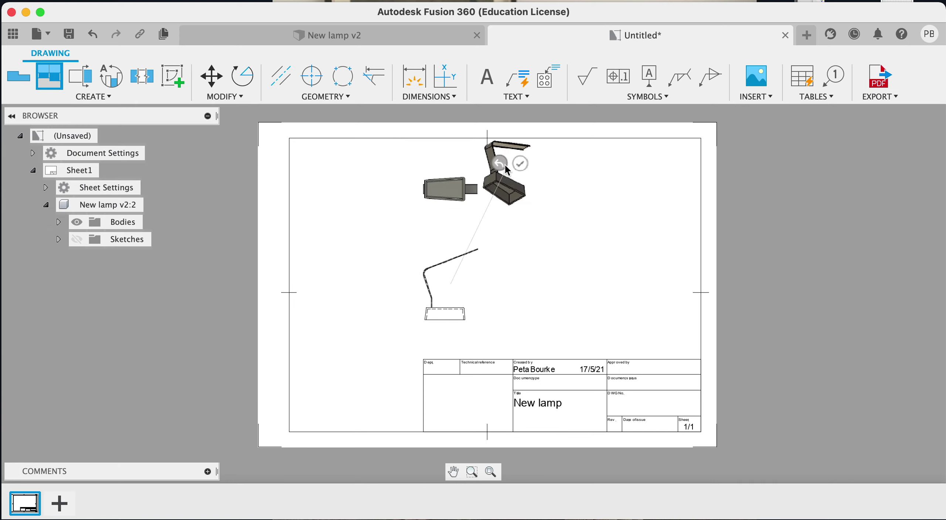
click(520, 163)
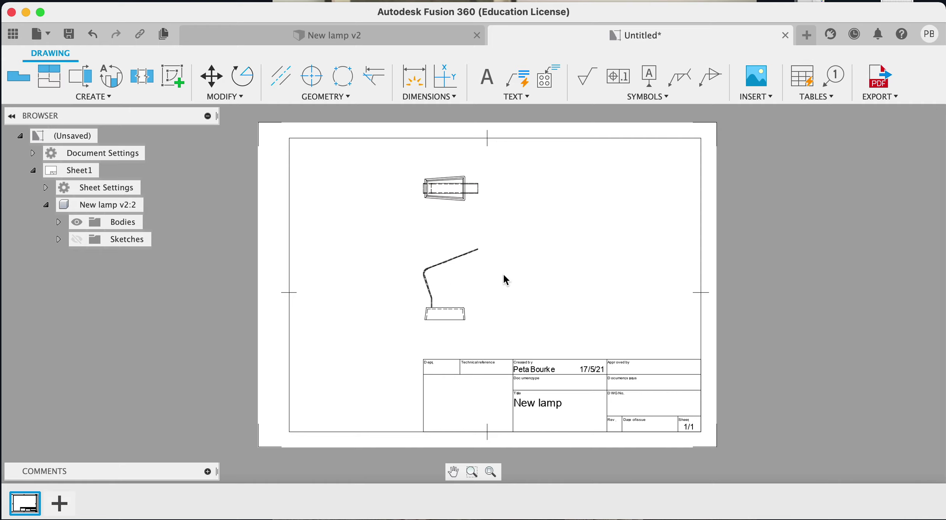
Step: Project a side view to the right of the front view
click(51, 81)
click(445, 315)
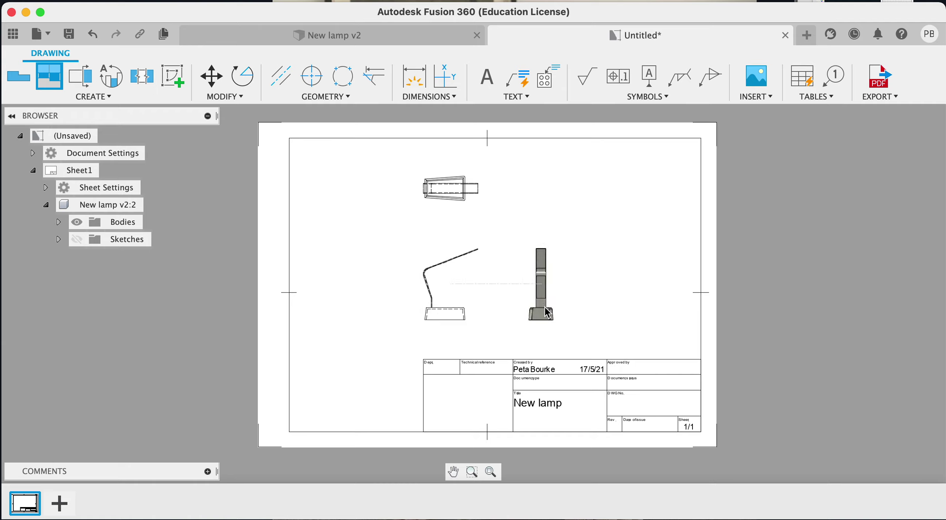
click(549, 312)
click(589, 278)
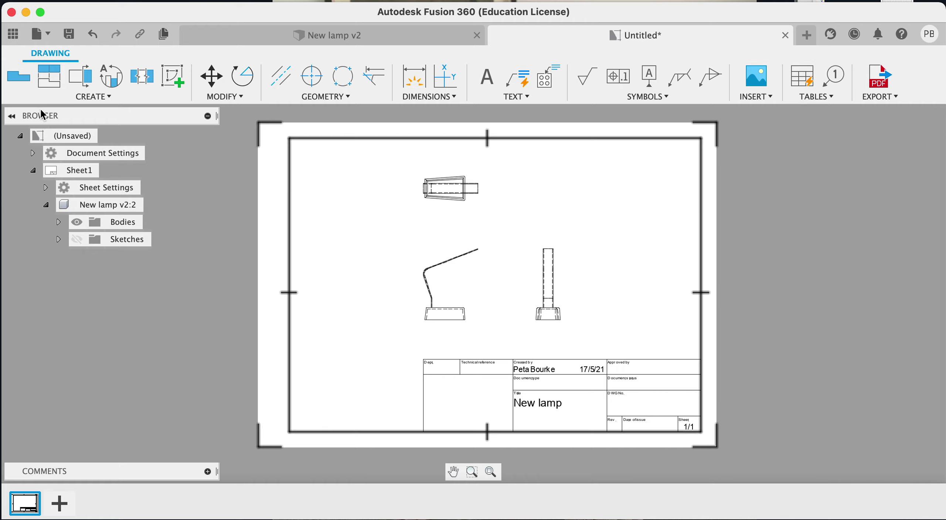
Step: Project an isometric view from the front view into the sheet's top-right corner
click(50, 82)
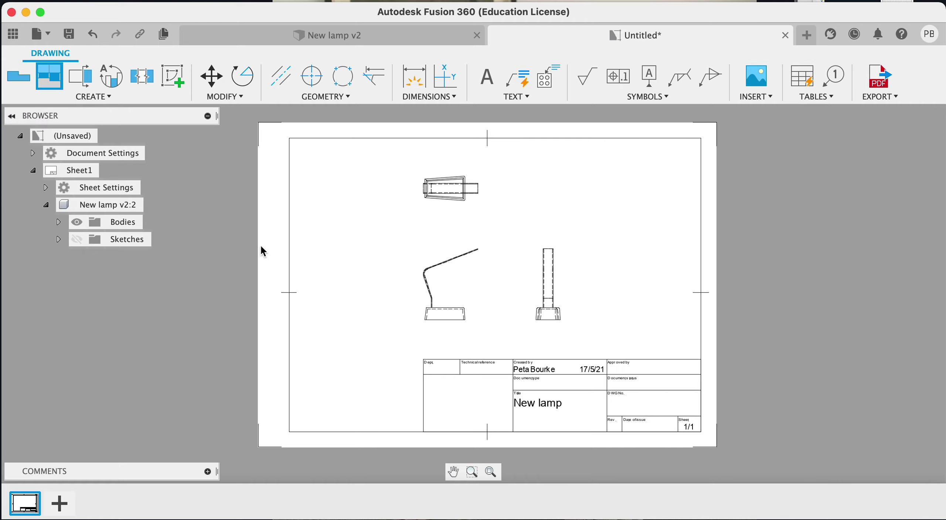
click(448, 318)
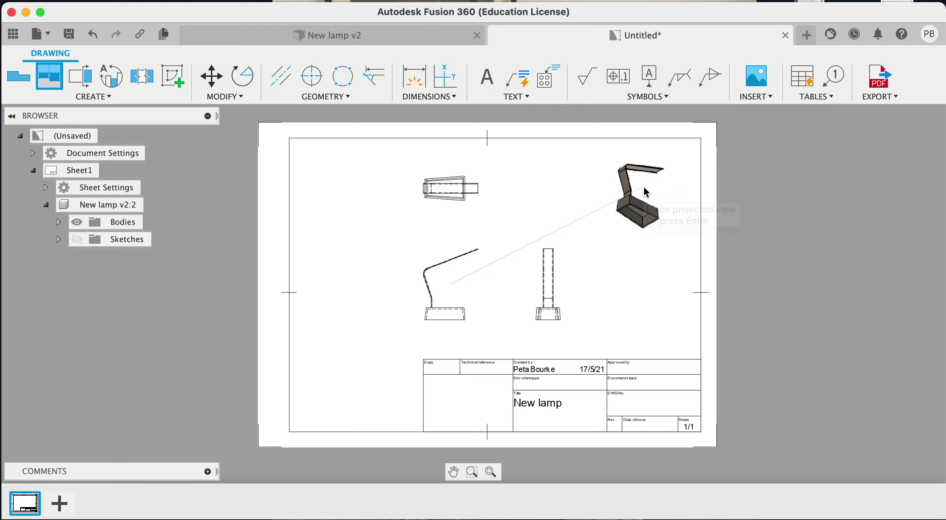
click(651, 186)
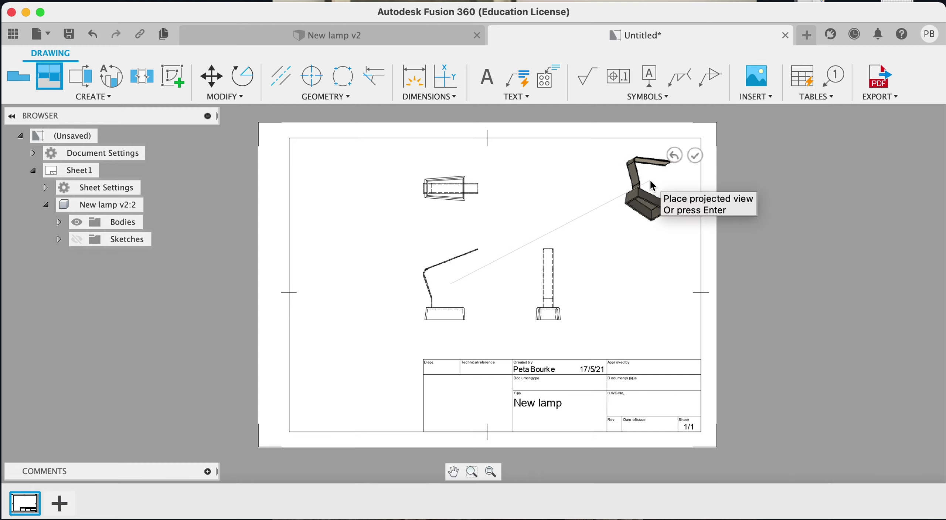
click(696, 153)
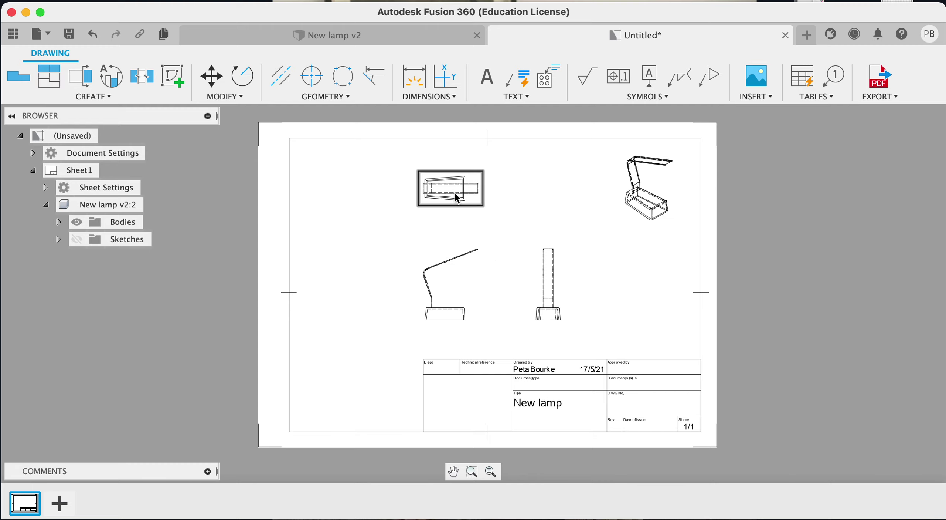
scroll(458, 202, up, 5)
scroll(458, 202, up, 5)
scroll(454, 200, down, 7)
scroll(432, 295, down, 5)
scroll(560, 342, down, 3)
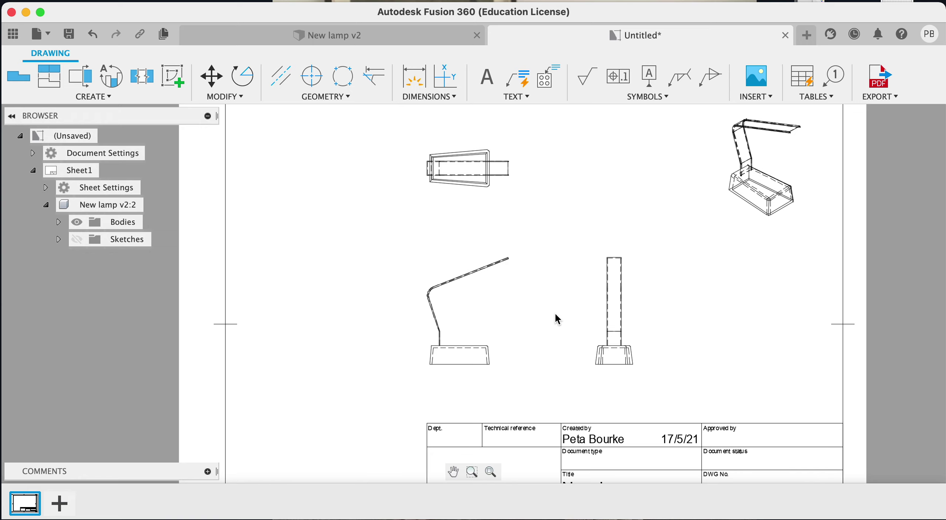
click(487, 76)
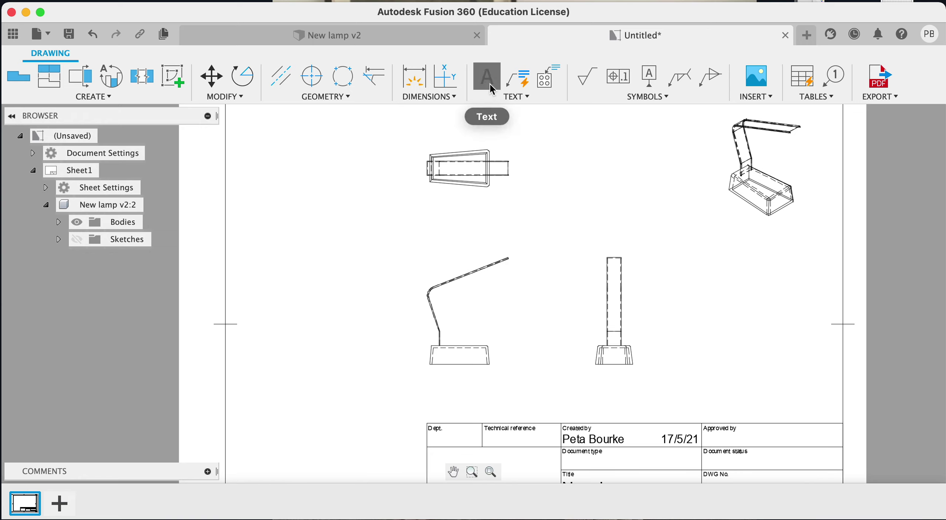
Step: Add a one-line 'FRONT VIEW' text label beneath the front view
click(433, 388)
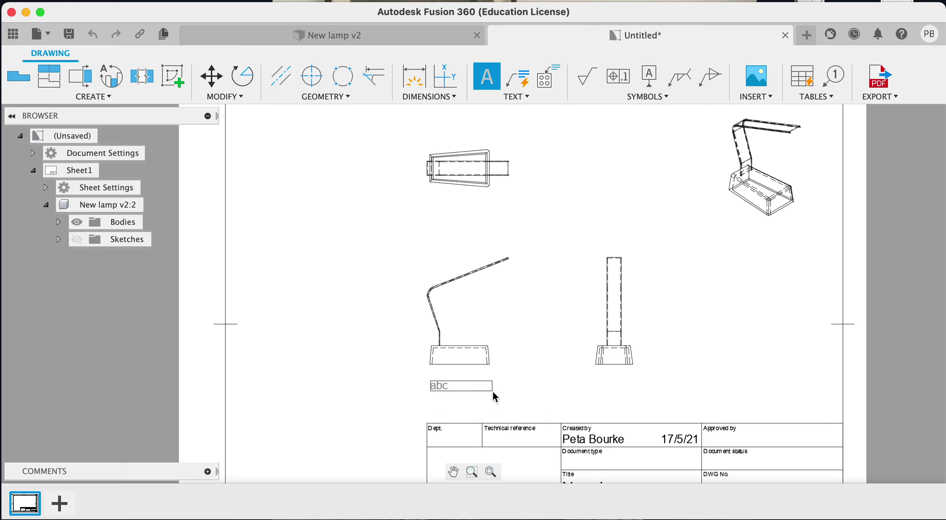
click(494, 394)
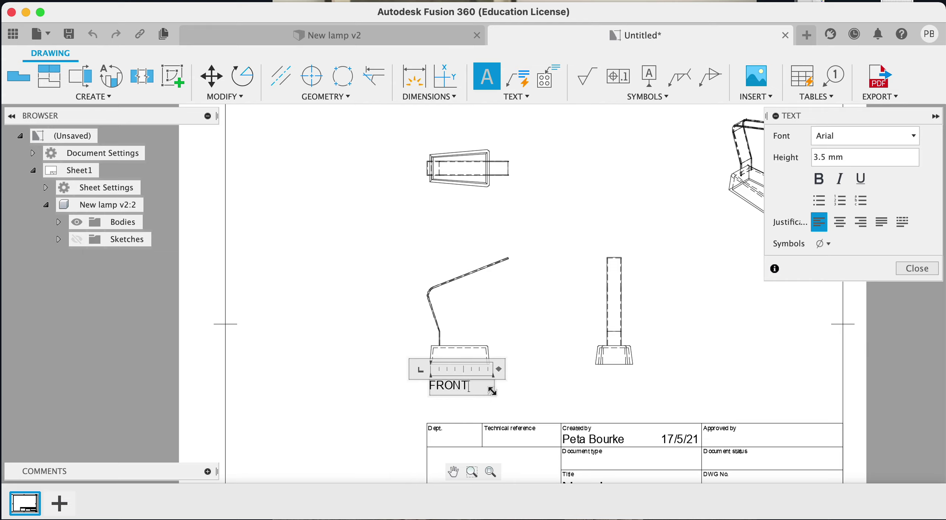
text(FRONT VIEW)
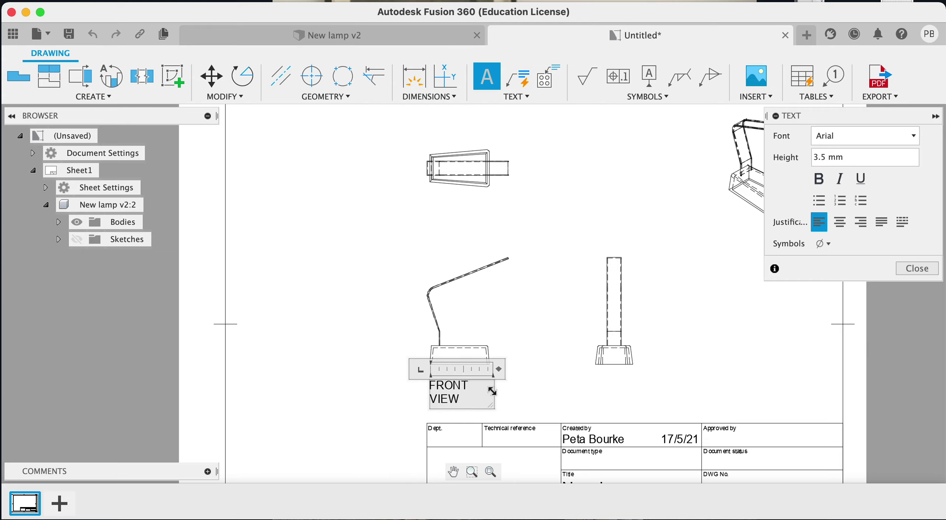
drag(490, 391, 516, 391)
click(560, 412)
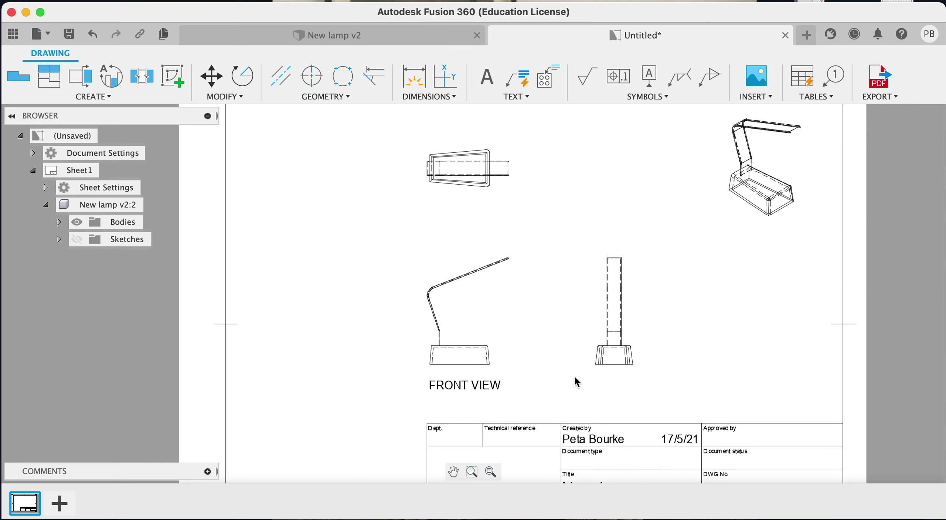
click(464, 388)
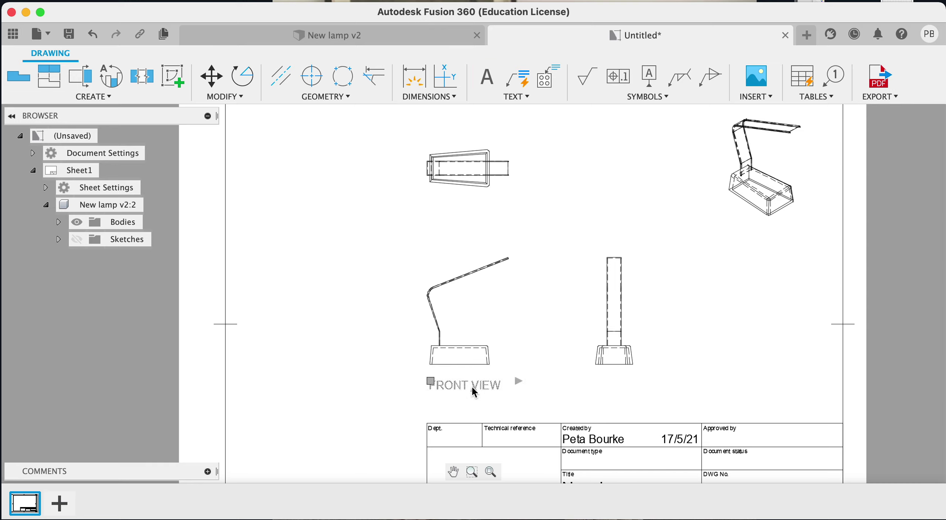
Step: Nudge the FRONT VIEW label slightly left and paste a copy of it
drag(462, 387, 456, 388)
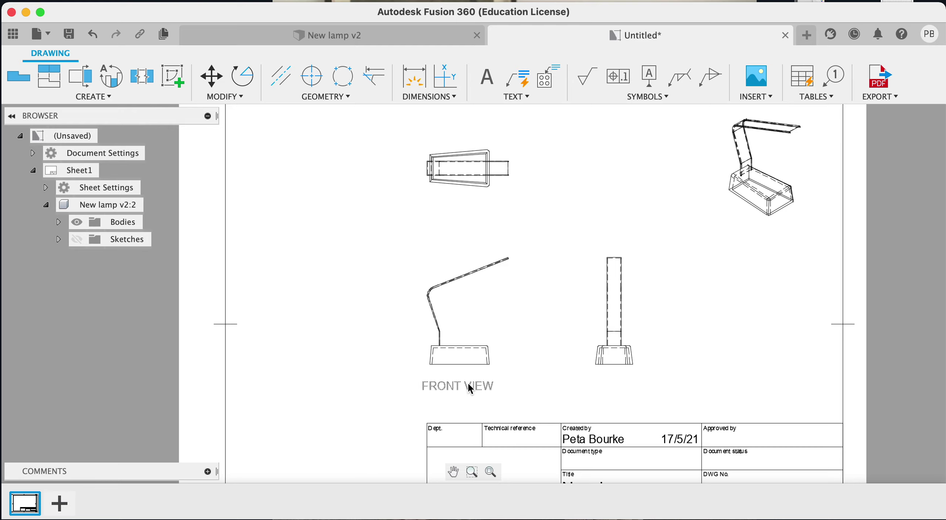
right_click(469, 388)
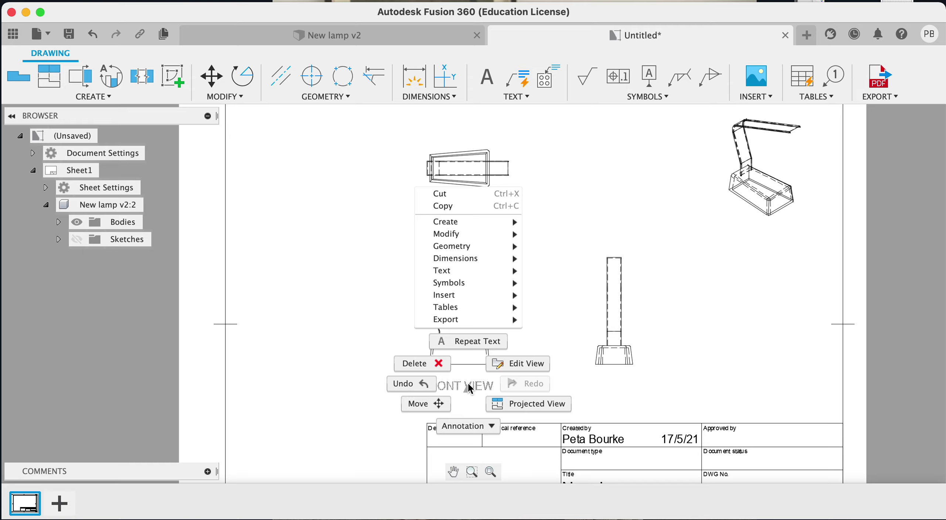
click(468, 206)
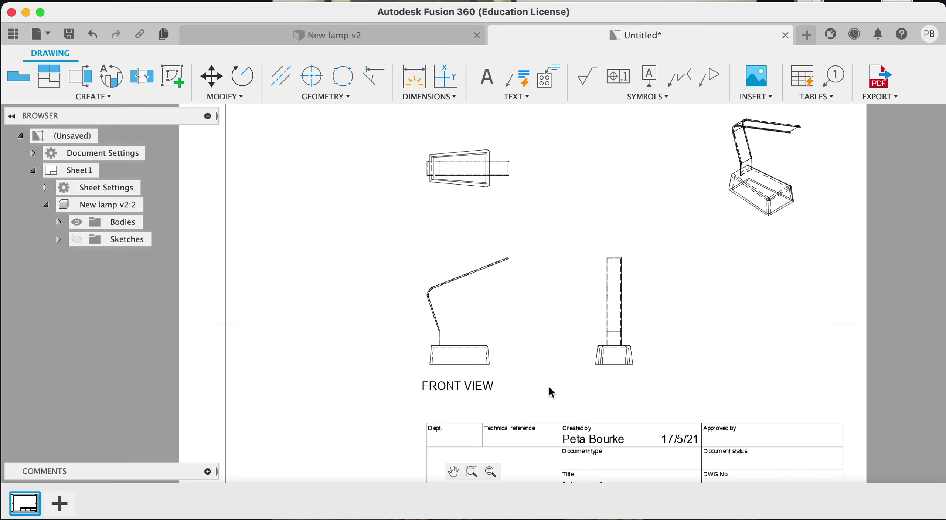
right_click(500, 386)
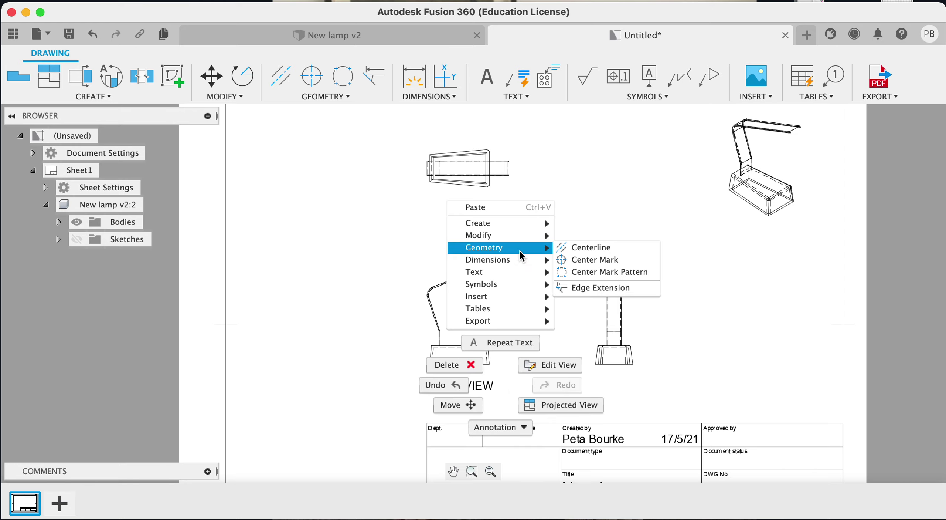
click(503, 209)
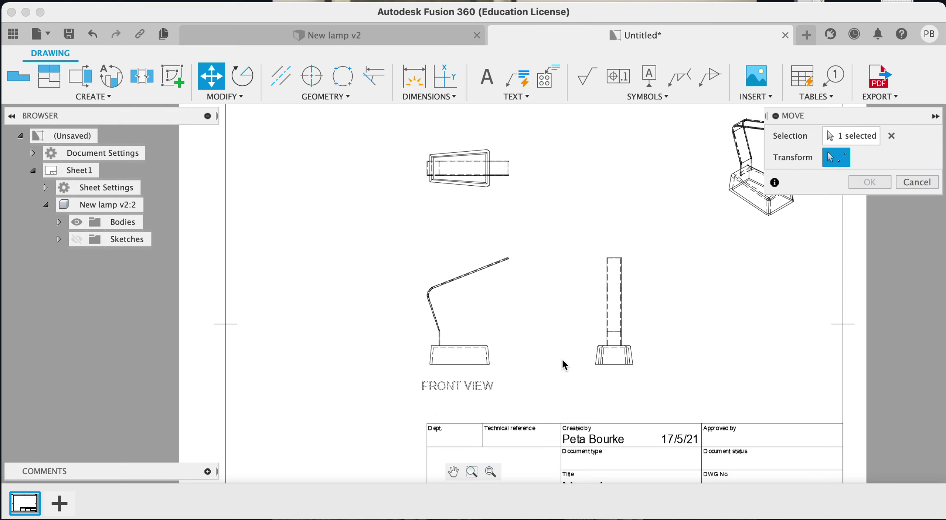
Step: Move the copied label under the side view, then undo placing it
click(443, 386)
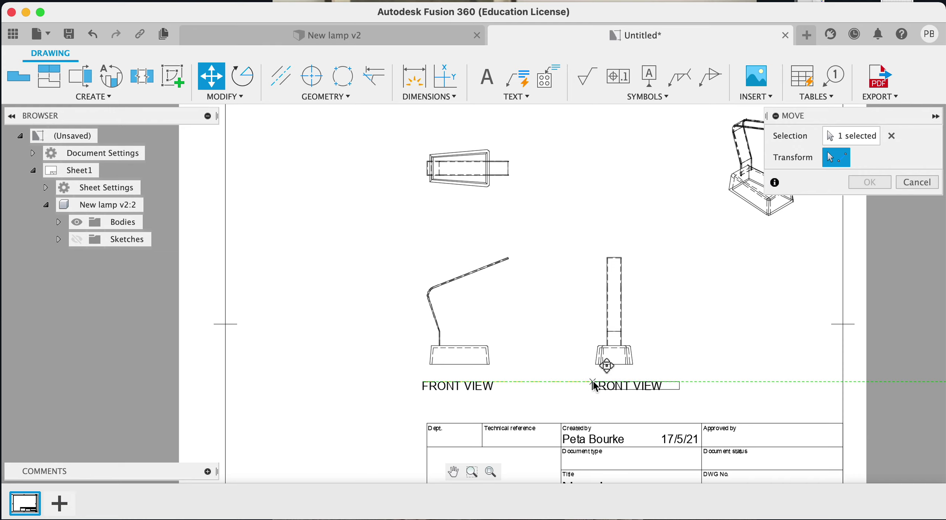
click(600, 386)
click(617, 386)
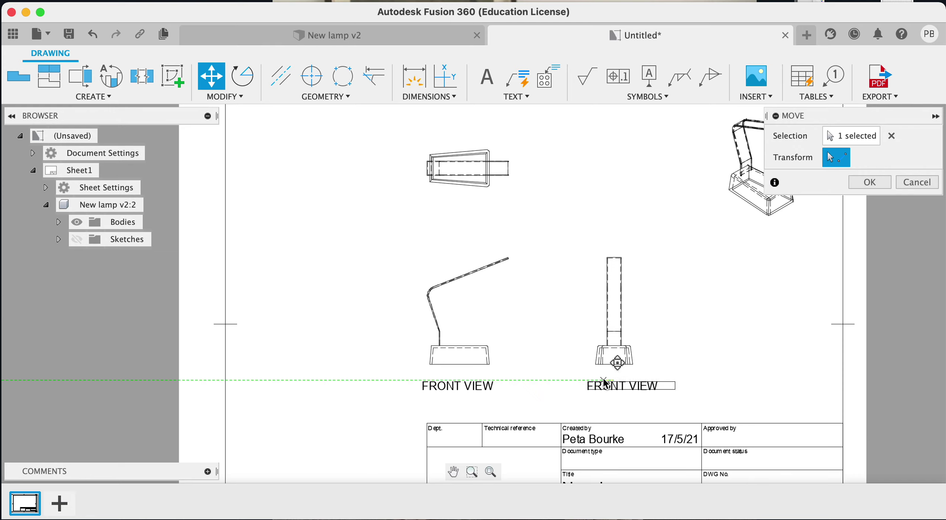
click(613, 386)
click(621, 385)
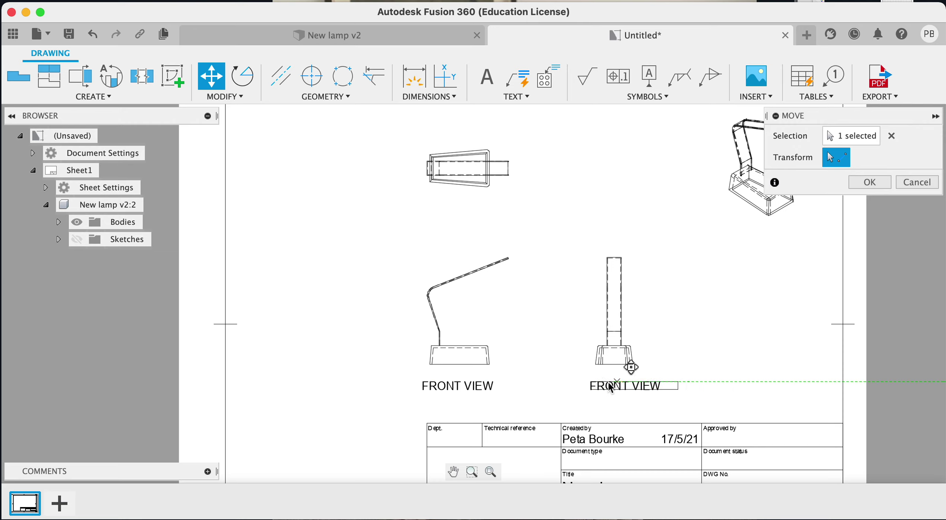
click(615, 385)
right_click(609, 385)
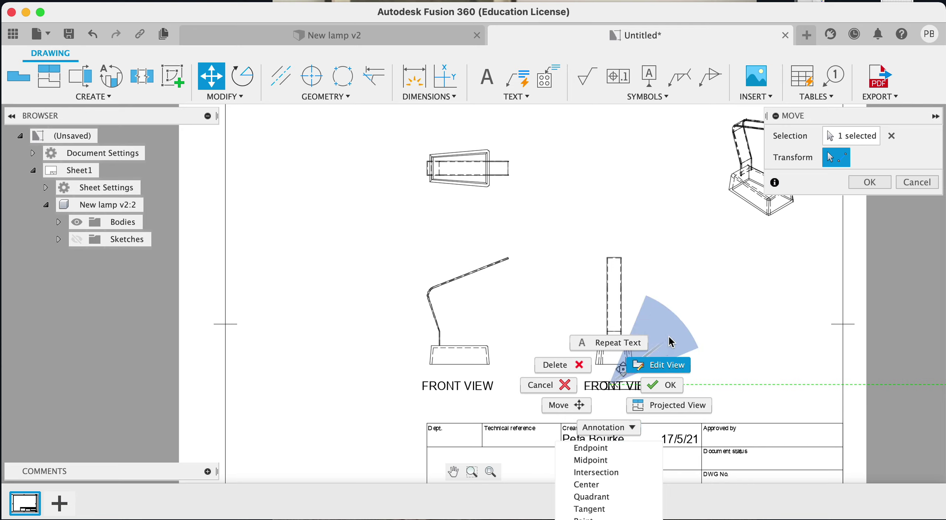
click(661, 384)
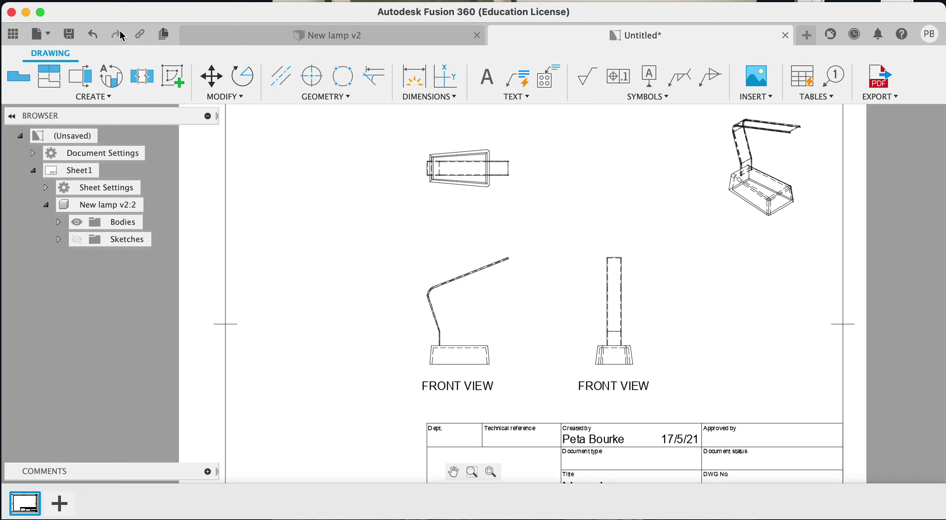
click(93, 35)
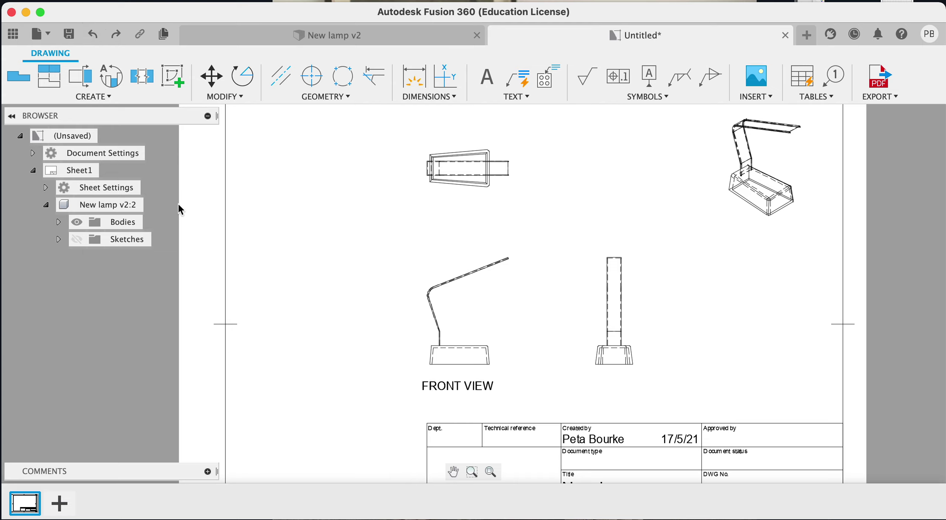
Step: Add a 'SIDE VIEW' text label below the side view
click(486, 76)
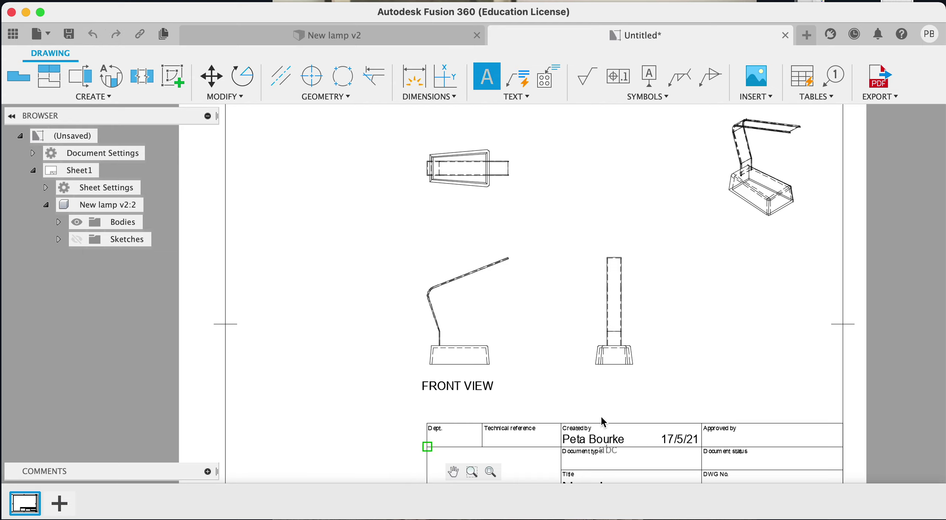
click(667, 392)
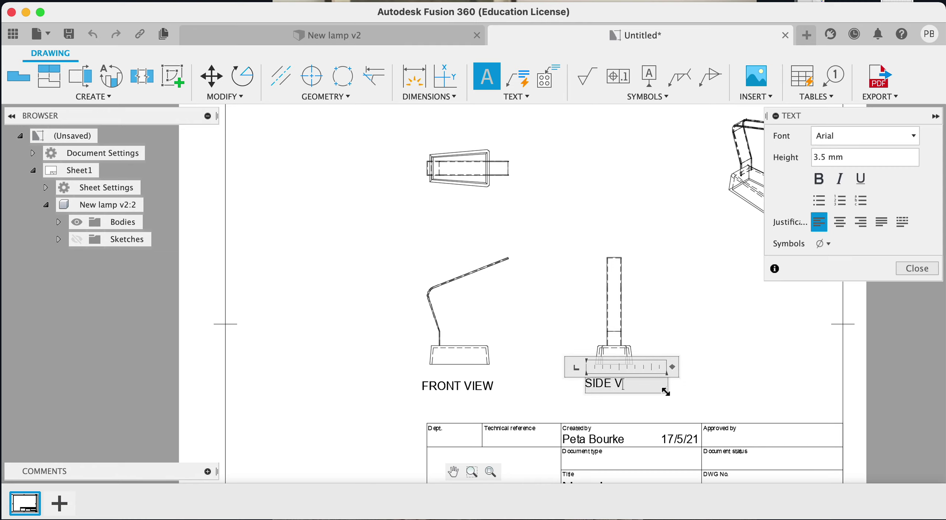
click(768, 396)
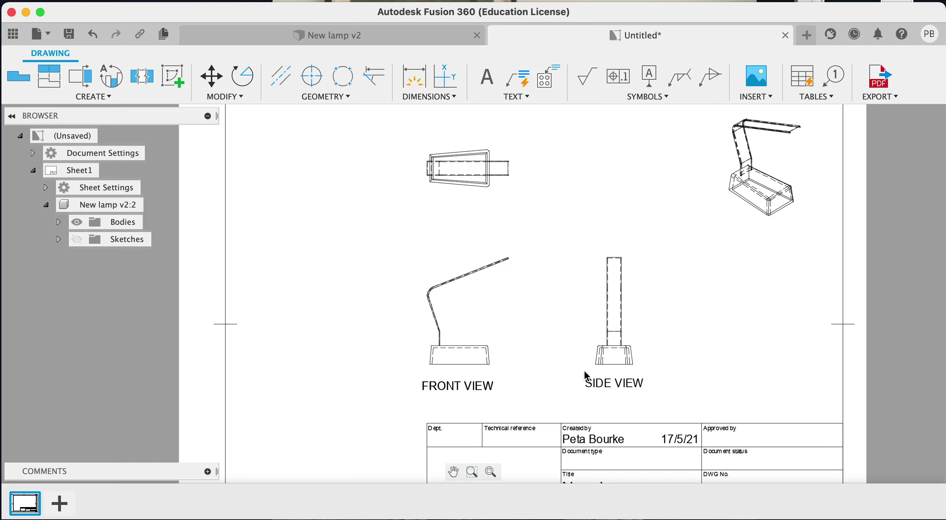
Step: Add a 'TOP VIEW' label and move it into place under the top view
click(480, 84)
click(423, 201)
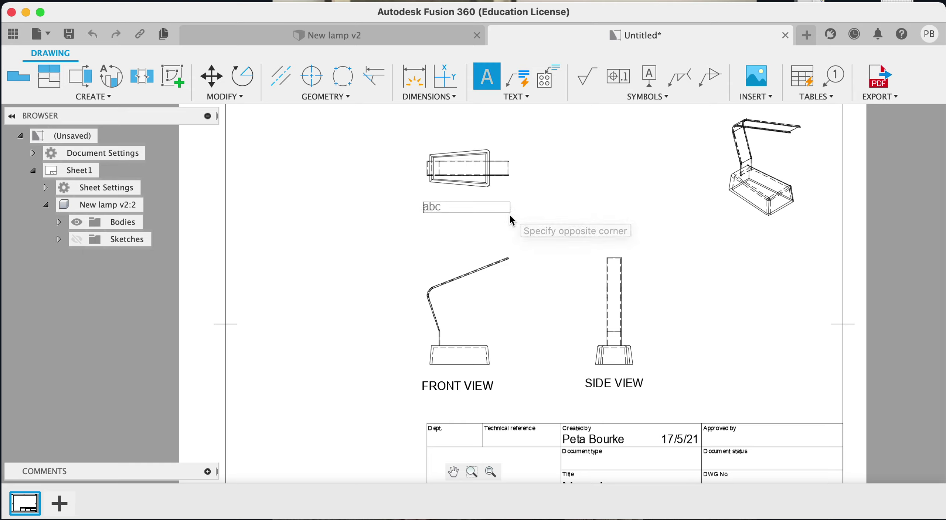
click(510, 216)
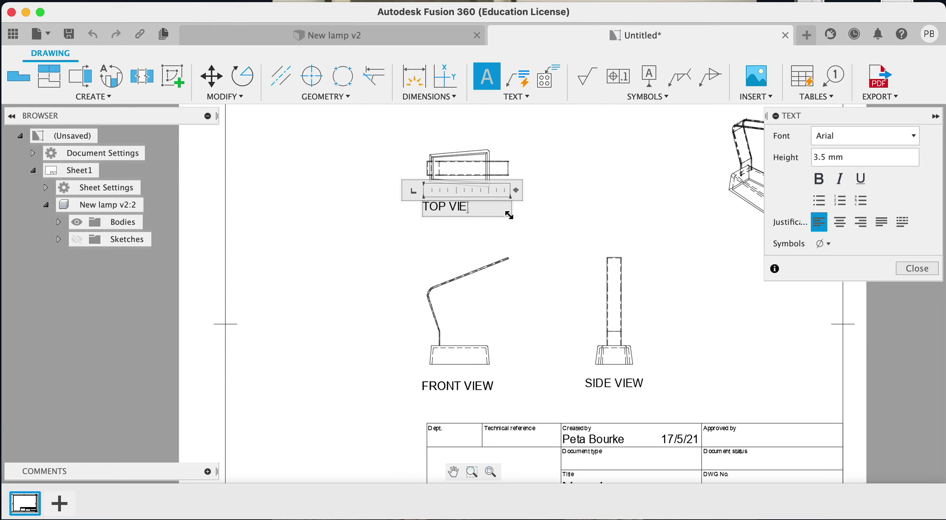
click(525, 235)
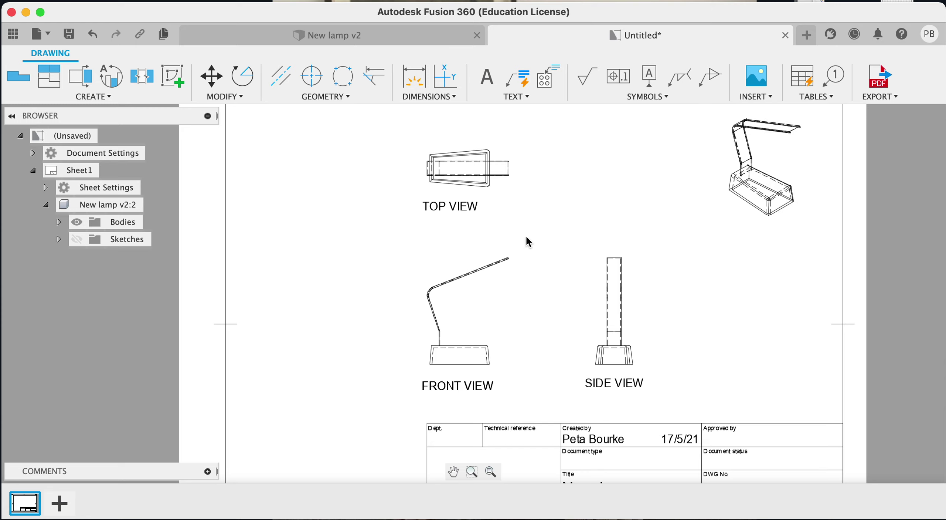
drag(440, 207, 457, 218)
click(445, 205)
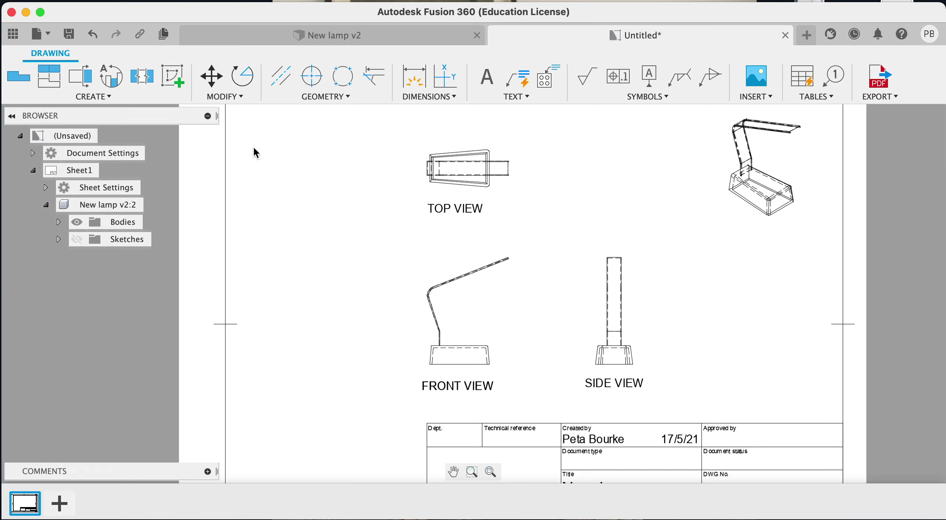
Step: Add a vertical linear dimension from the lamp base corner to the arm tip
click(456, 98)
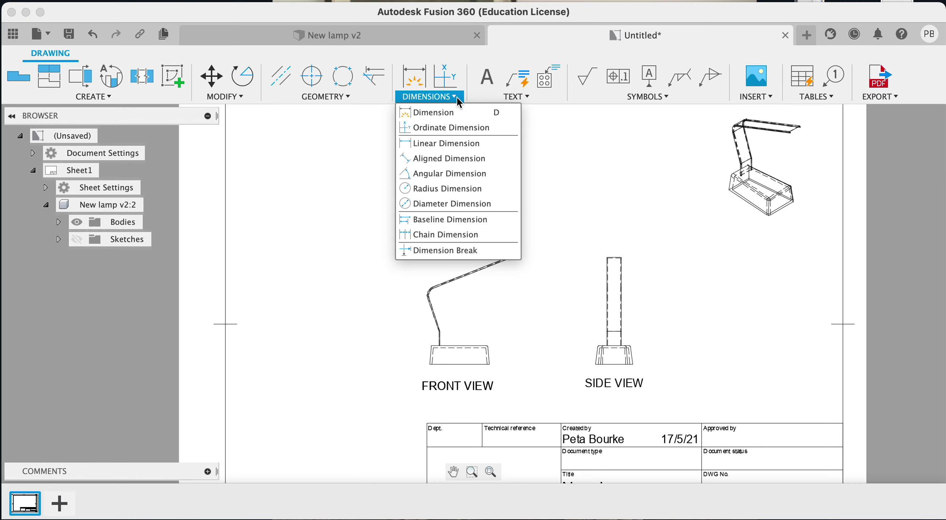
click(437, 112)
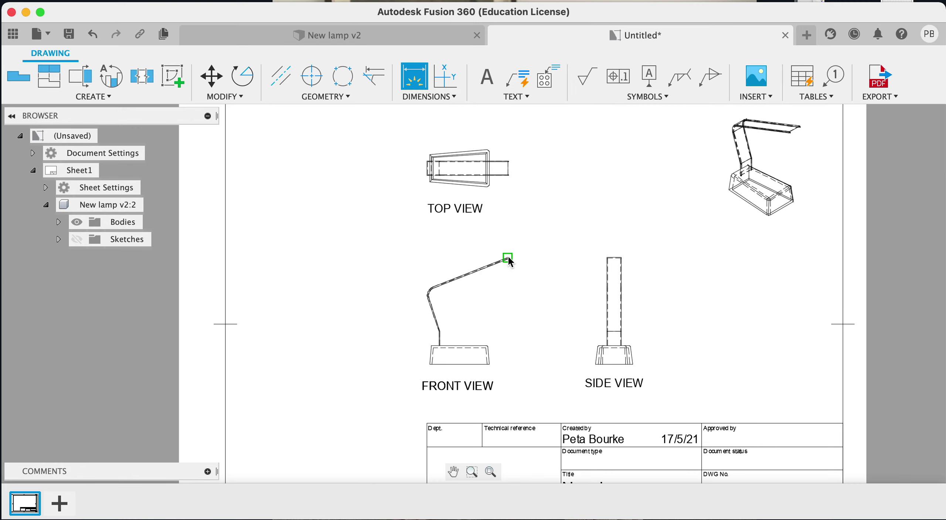
click(487, 364)
key(Escape)
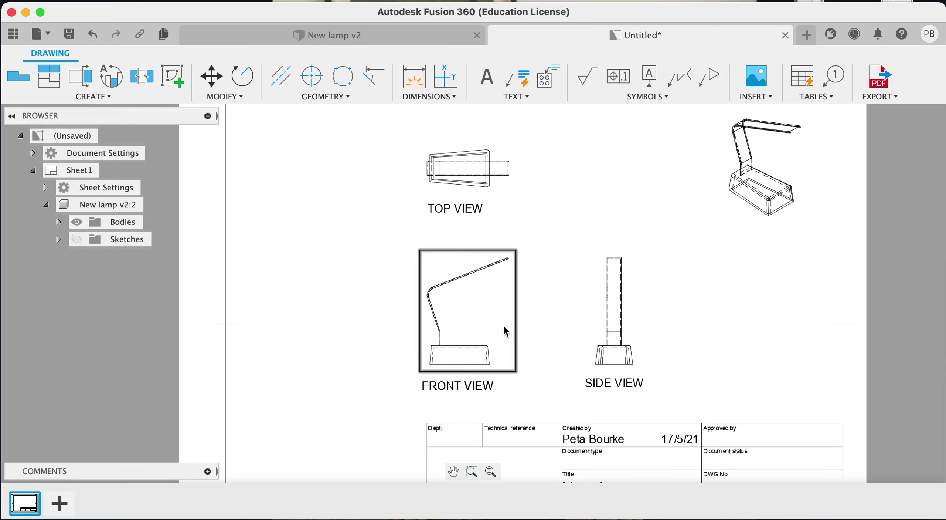
click(450, 97)
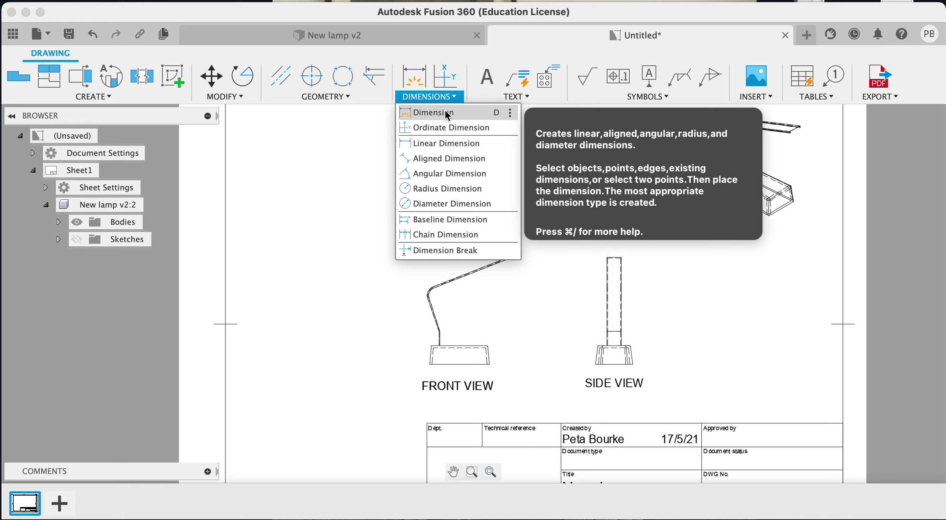
click(436, 143)
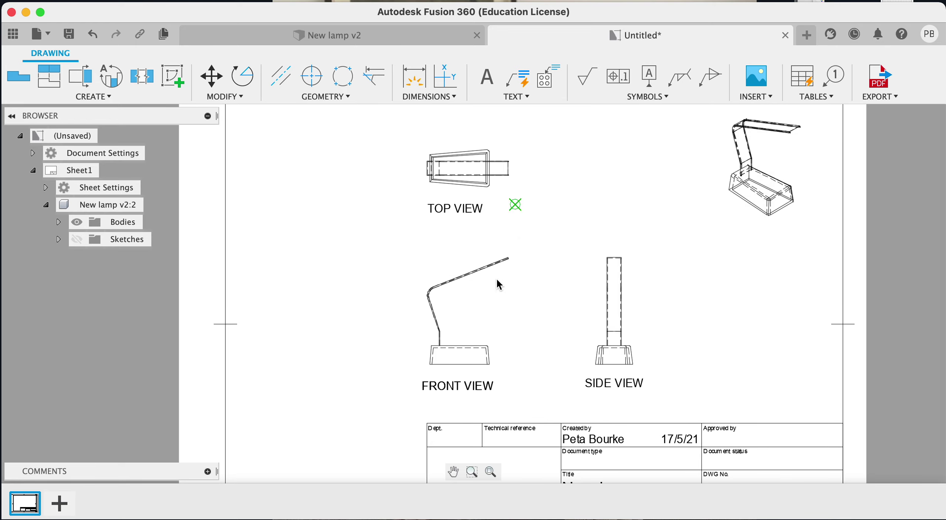
click(487, 364)
click(508, 259)
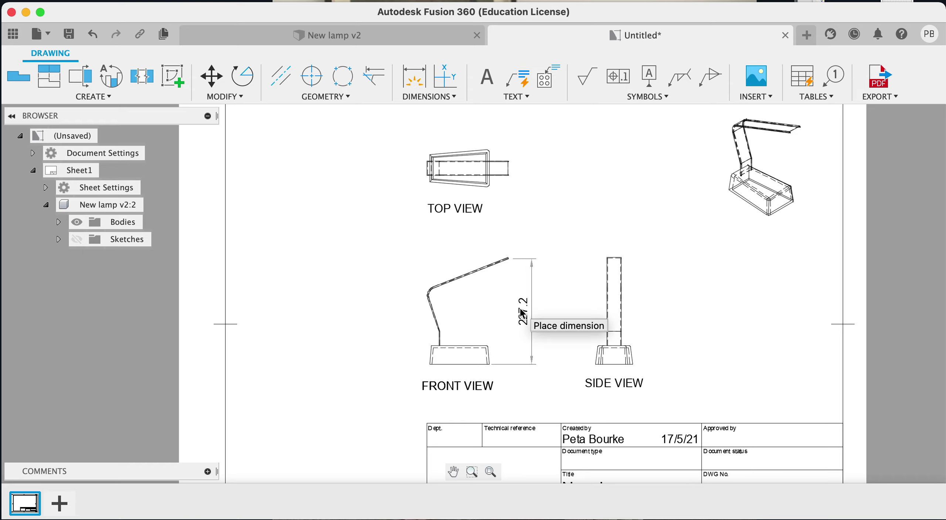
click(519, 313)
right_click(520, 314)
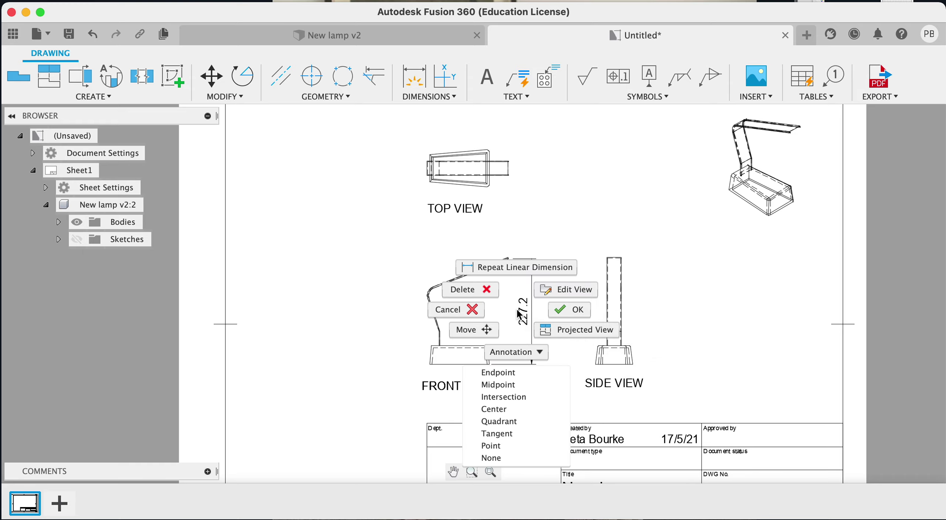
click(569, 309)
Step: Set the 227.2 height dimension's precision to 0 so it reads 227
double_click(524, 312)
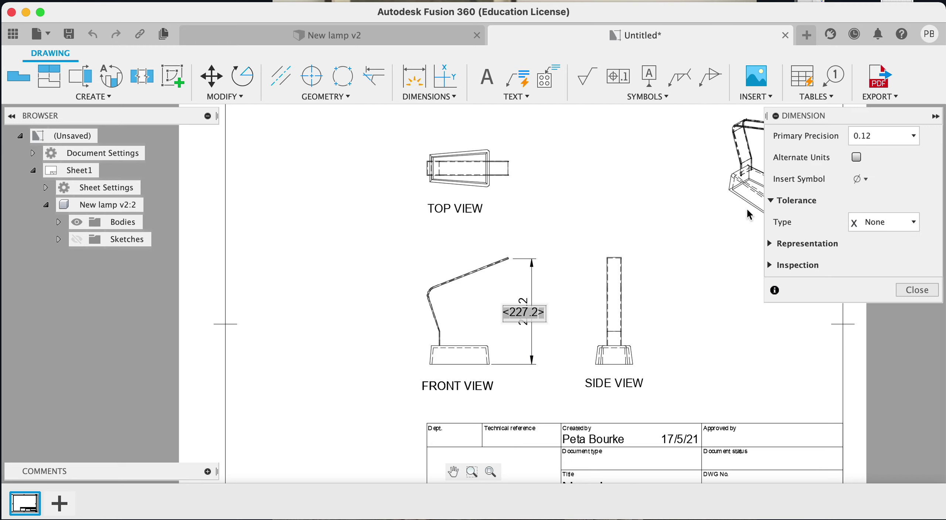
click(914, 138)
click(888, 159)
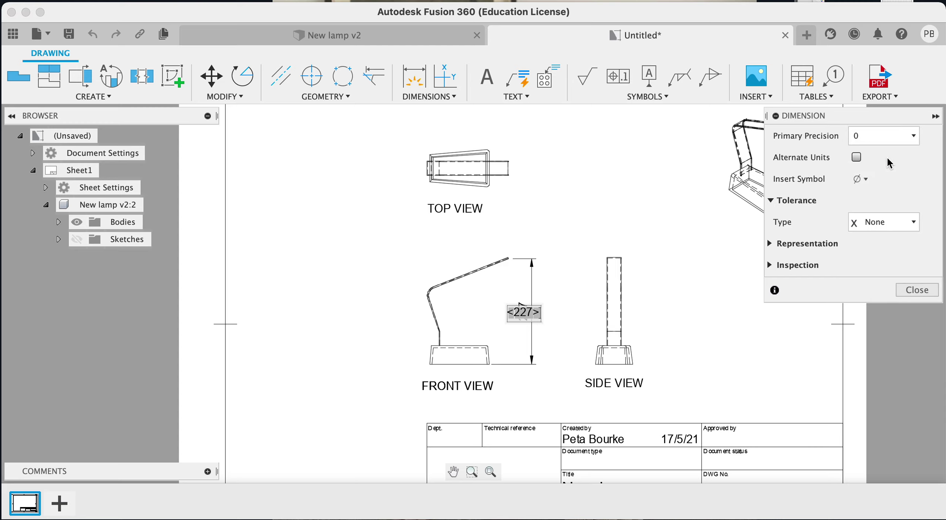
click(911, 291)
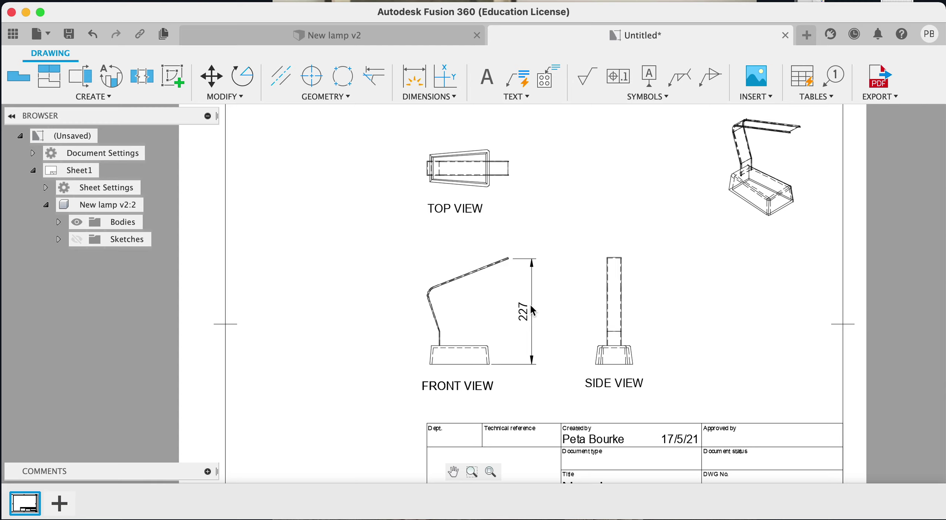
click(444, 314)
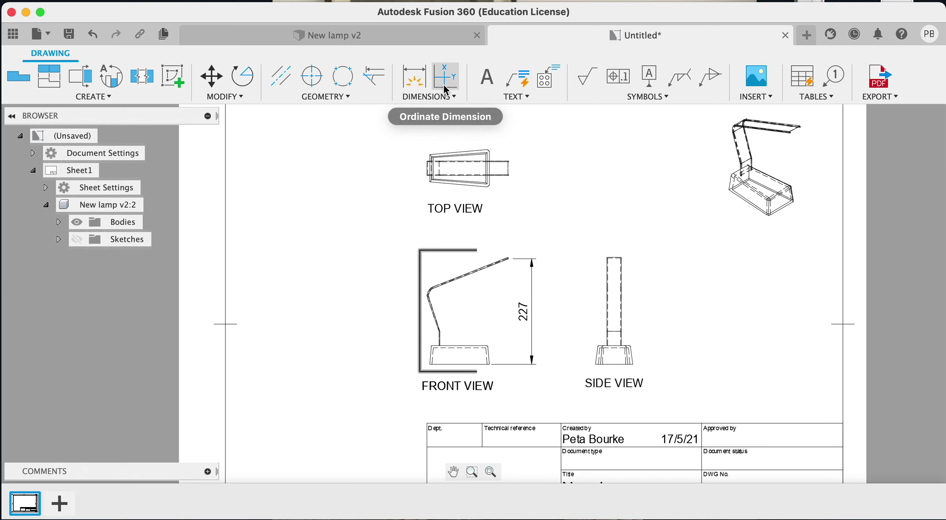
right_click(315, 220)
click(319, 180)
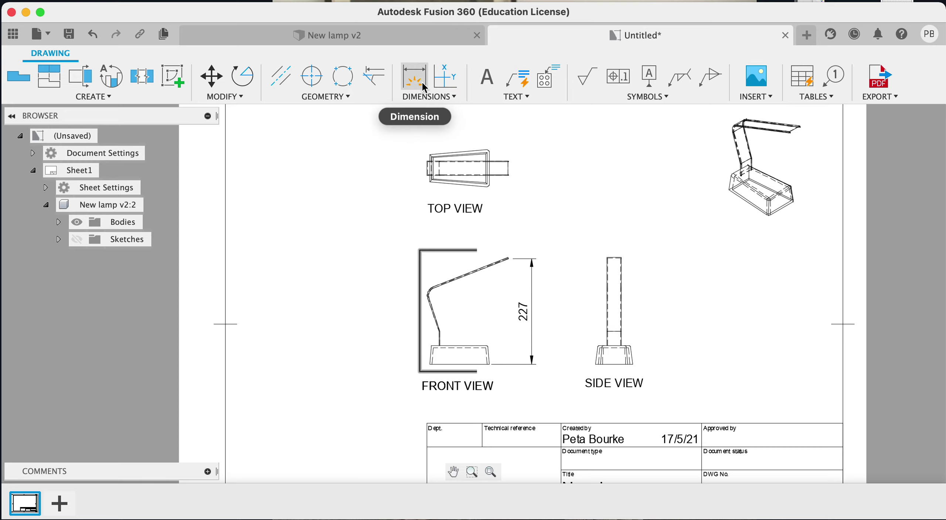
click(456, 96)
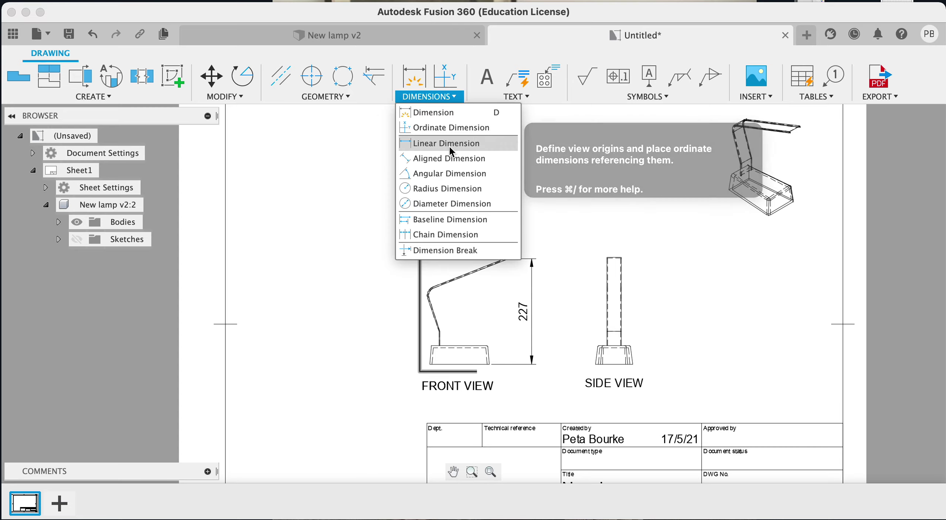
click(450, 146)
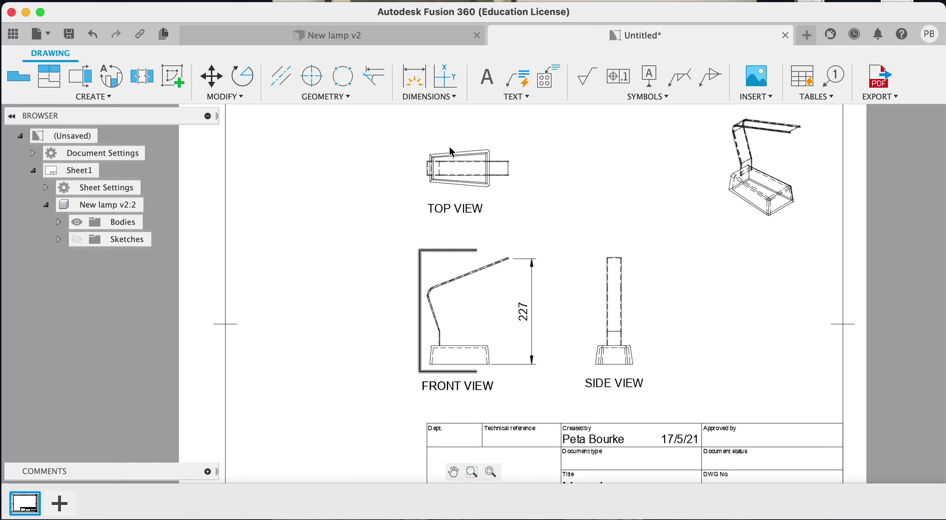
click(509, 162)
click(450, 96)
click(436, 145)
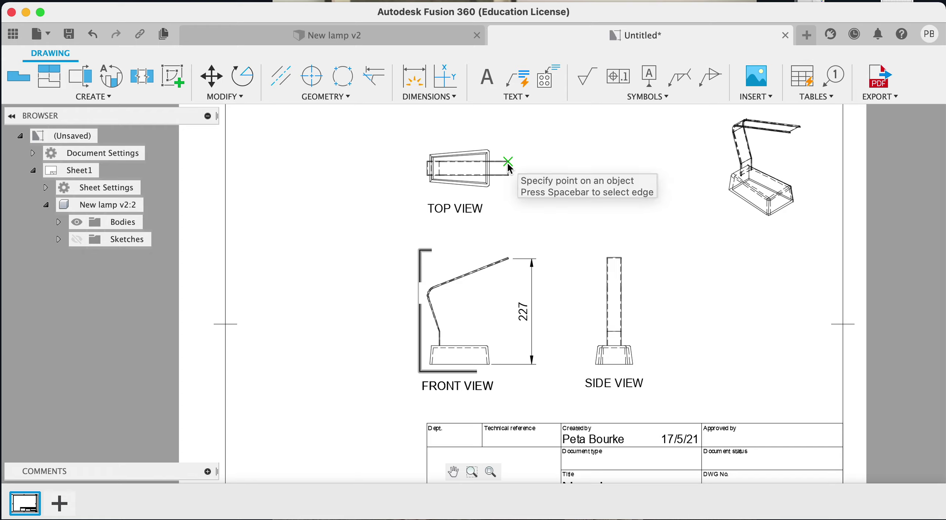
click(426, 168)
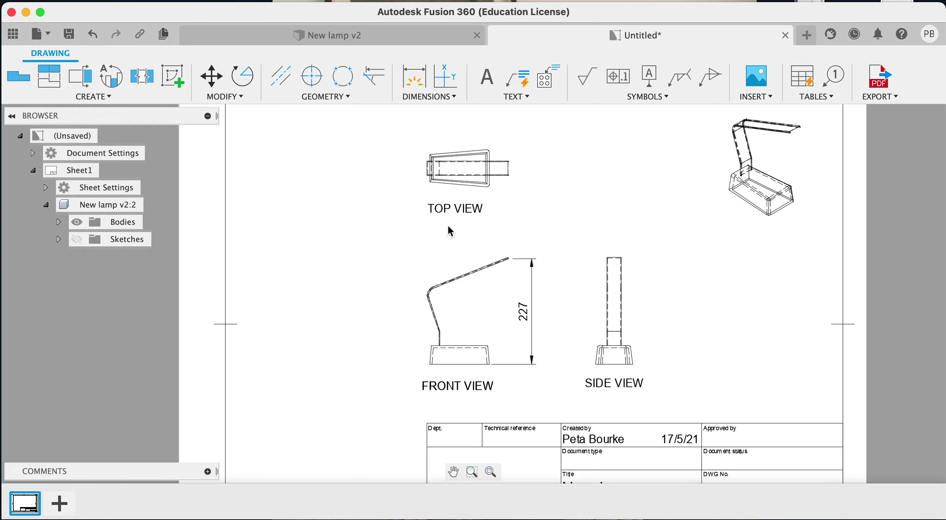
scroll(396, 287, down, 3)
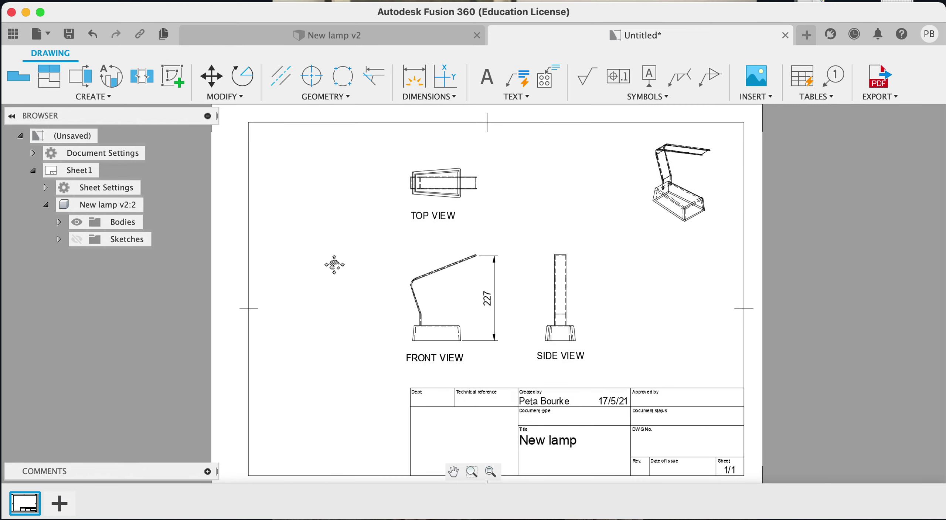
scroll(631, 314, up, 1)
scroll(632, 314, down, 1)
scroll(794, 341, up, 1)
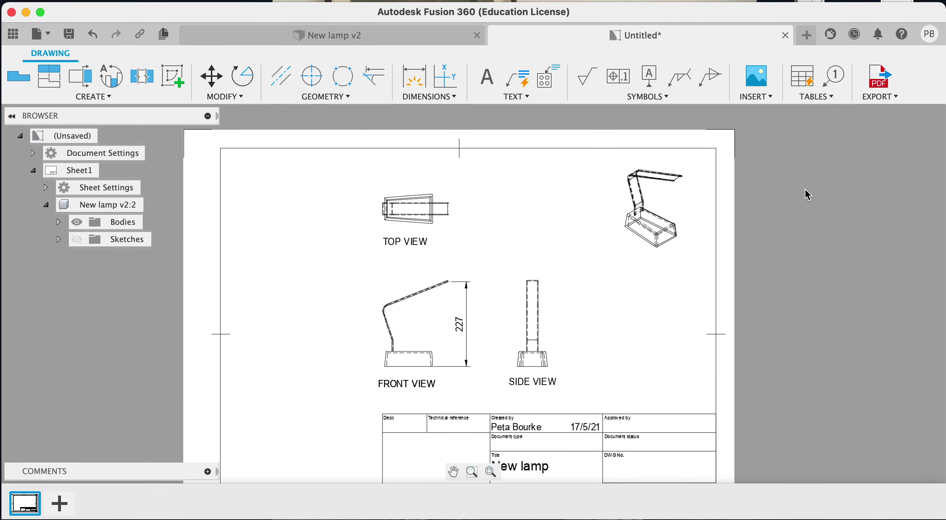